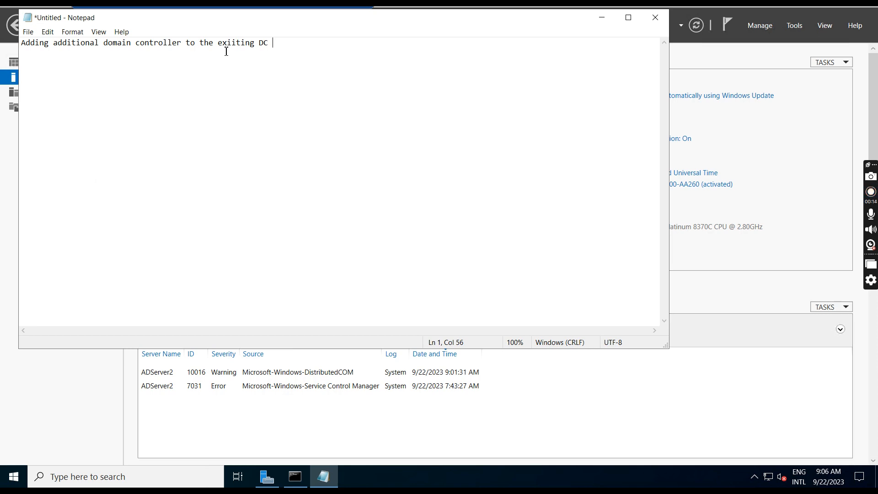
Step: Add the lines "PDC" and "joyroute" below the heading in the note
drag(231, 20, 288, 71)
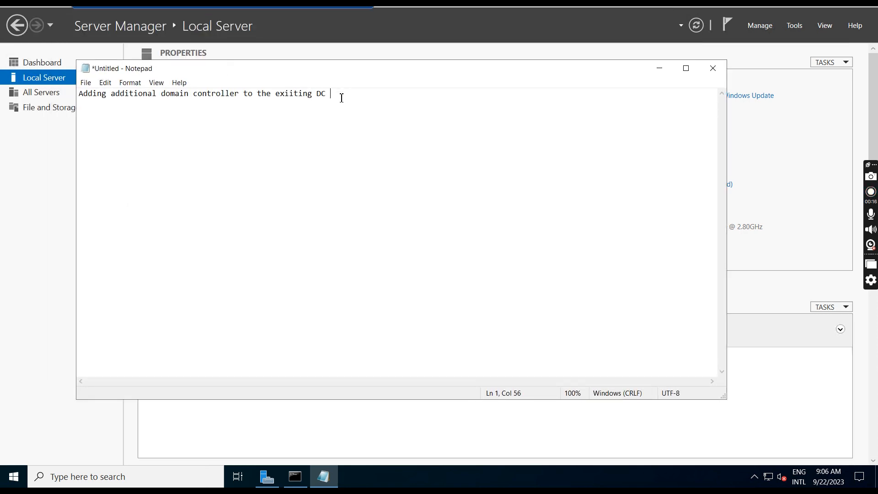
key(Return)
drag(331, 94, 40, 91)
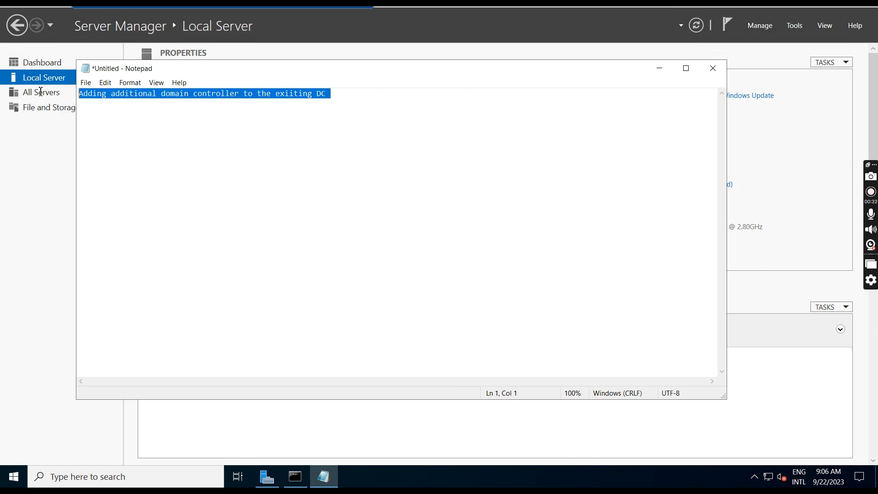
click(215, 156)
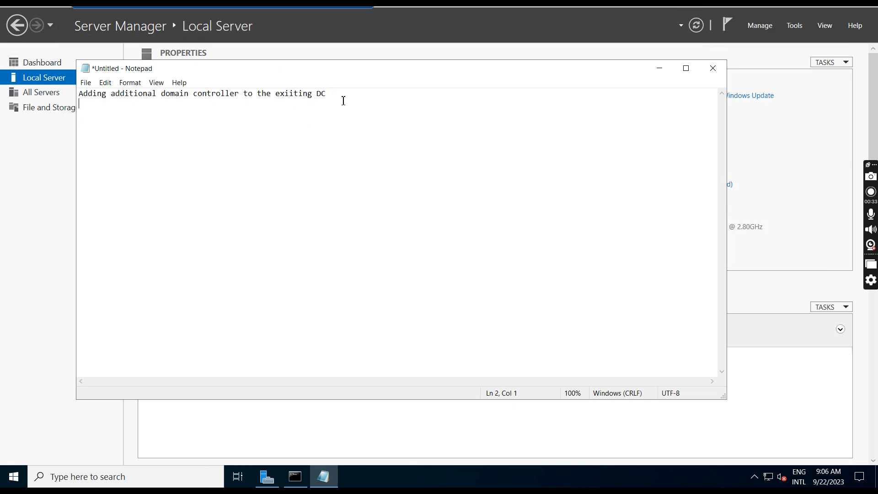
key(Return)
key(Return)
text(PDC)
key(Return)
text(joyro)
text(tr)
key(BackSpace)
key(BackSpace)
text(ute)
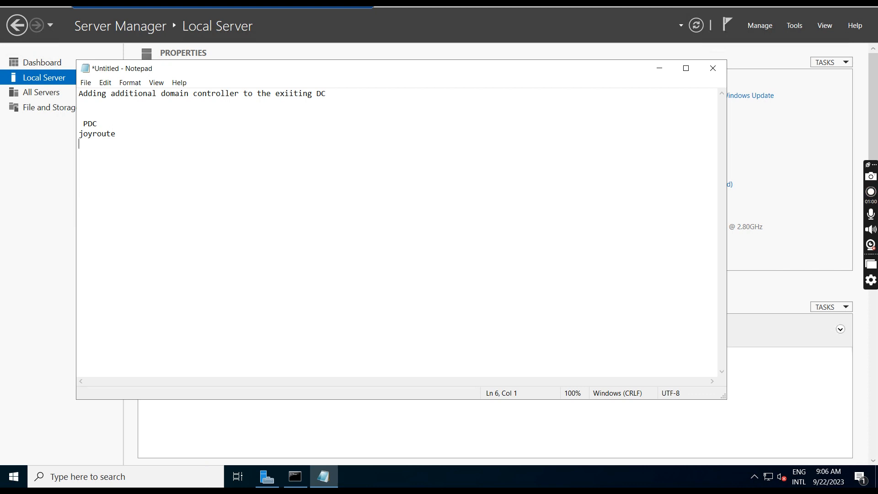
Step: Switch to Command Prompt and highlight the server's IPv4 address and the address that was pinged
click(295, 477)
drag(267, 229, 303, 233)
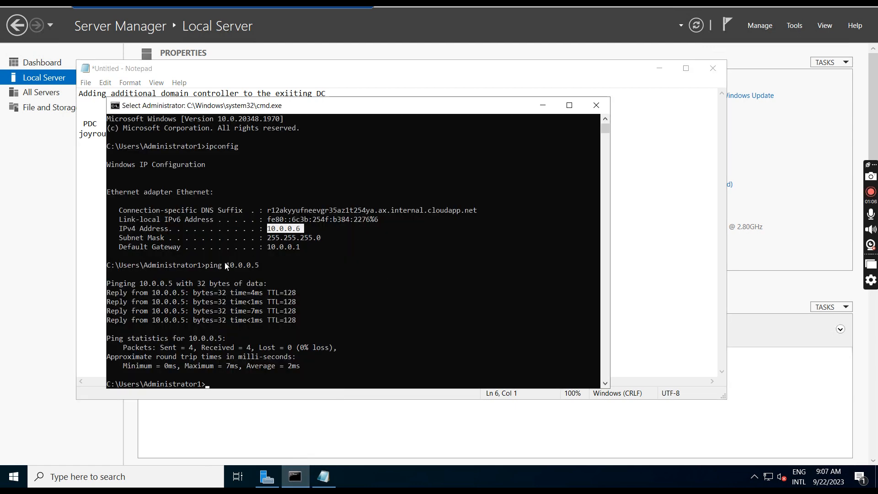
drag(227, 267, 260, 268)
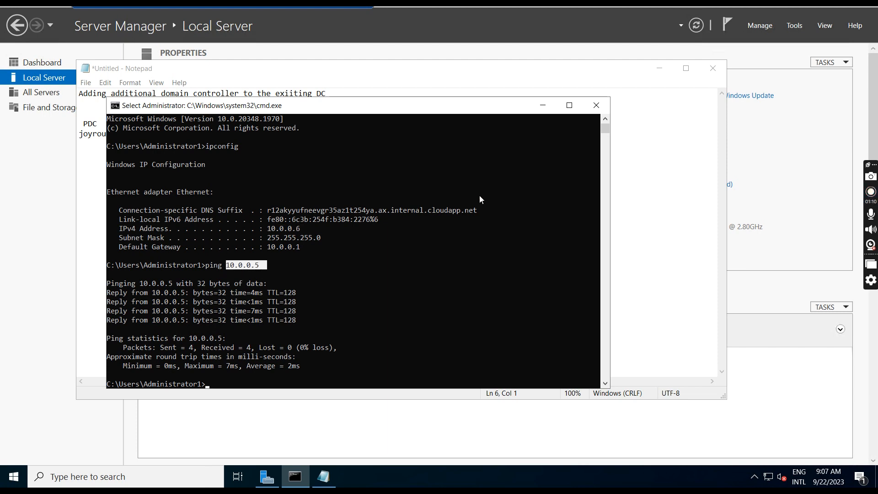
Step: Open Network Connections with ncpa.cpl and view the Ethernet adapter's Internet Protocol Version 4 (TCP/IPv4) properties
key(super+r)
text(ncpa.cpl)
key(Return)
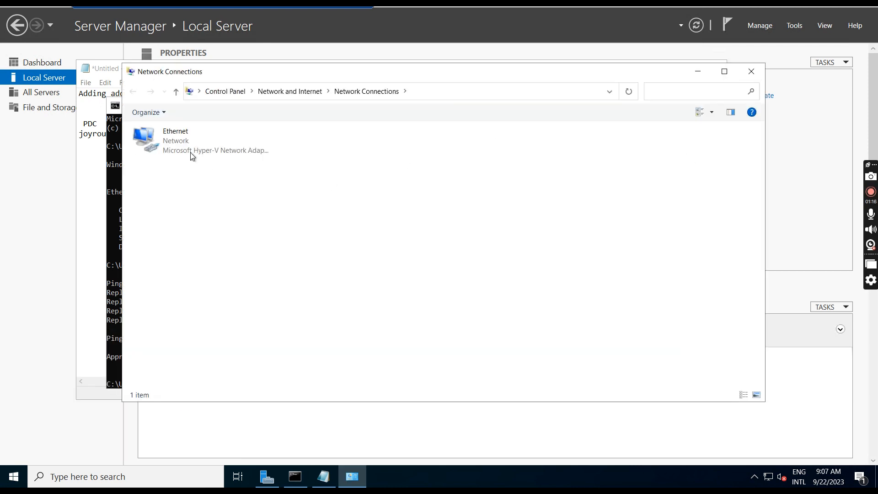
click(188, 151)
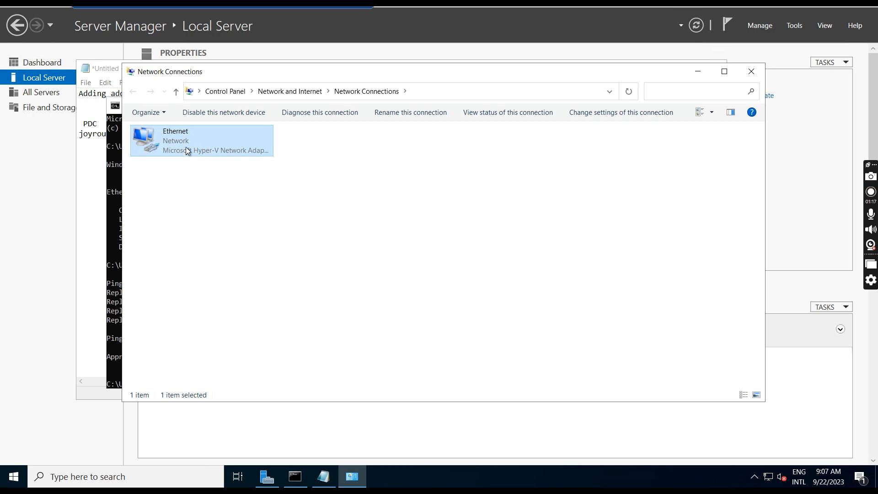
right_click(186, 147)
click(230, 257)
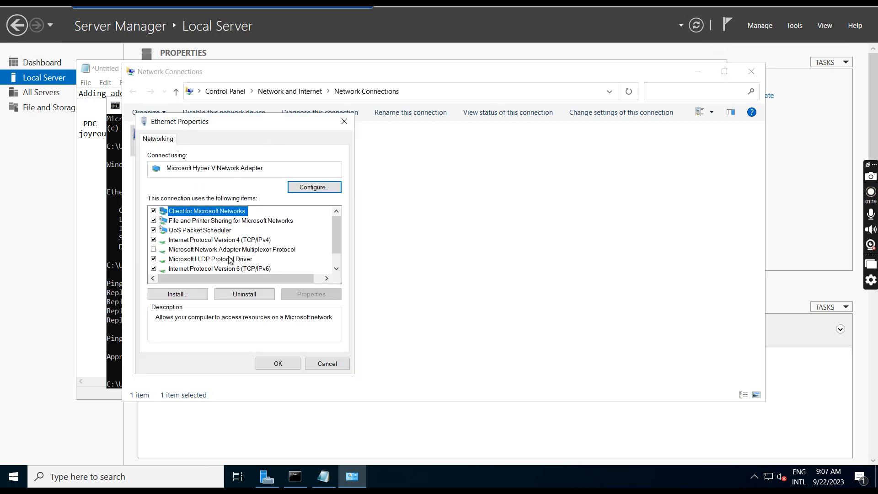
click(231, 241)
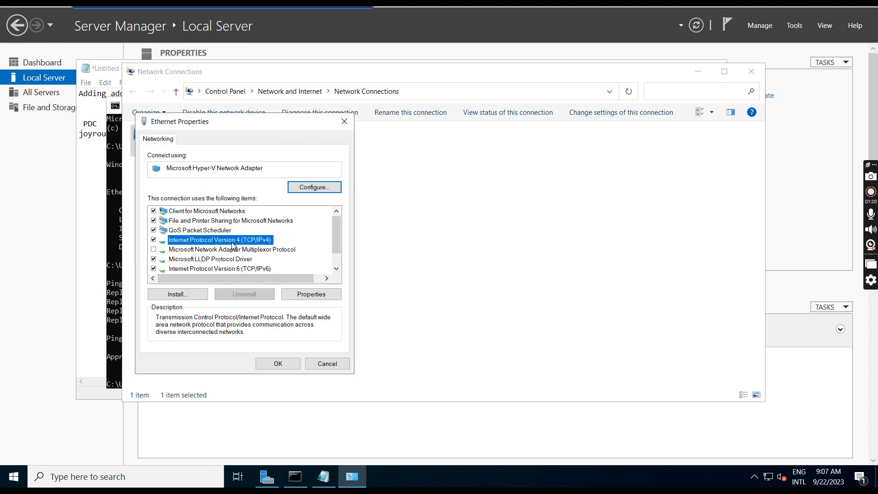
click(311, 296)
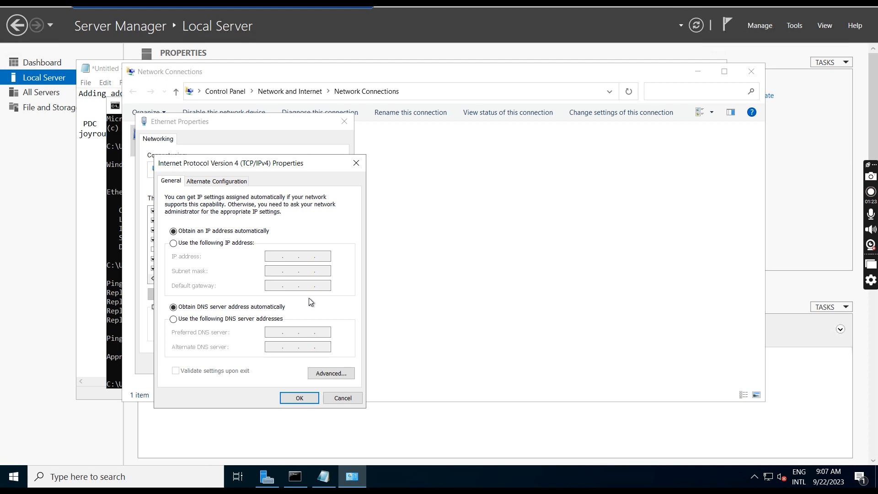
Step: Try the manual IP address and DNS server options, discard them, and clear the windows covering Server Manager
click(225, 246)
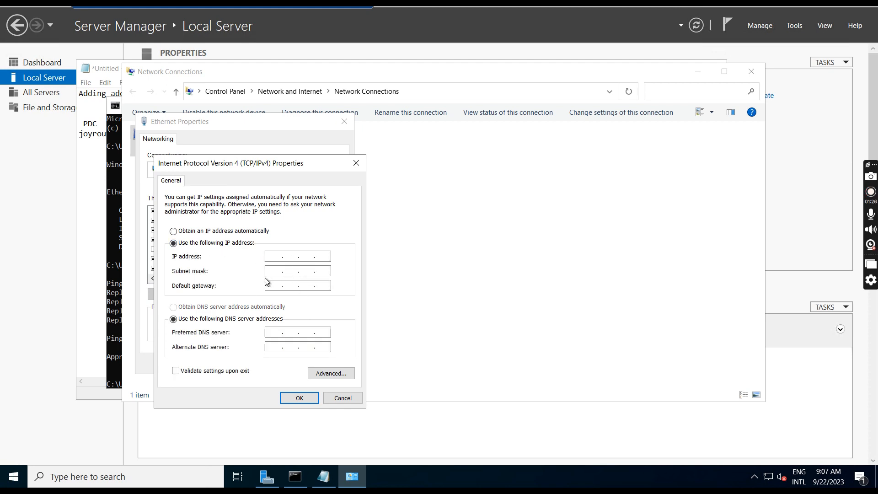
click(278, 336)
click(243, 232)
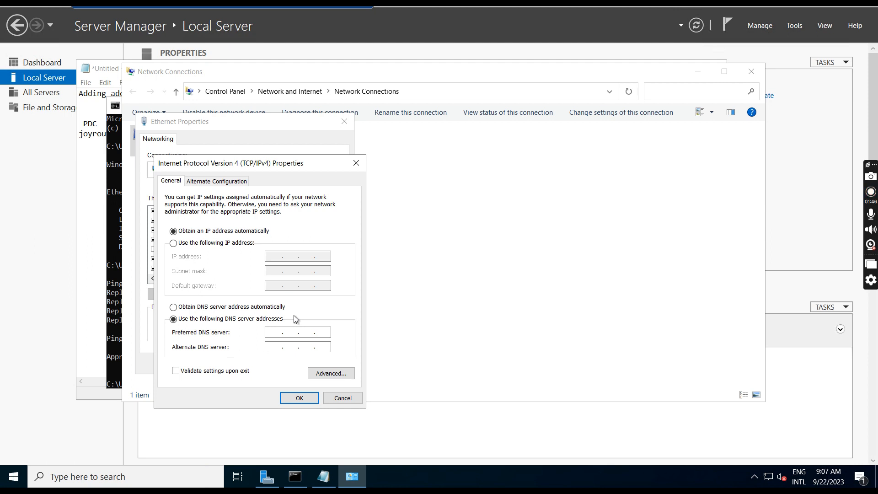
click(342, 398)
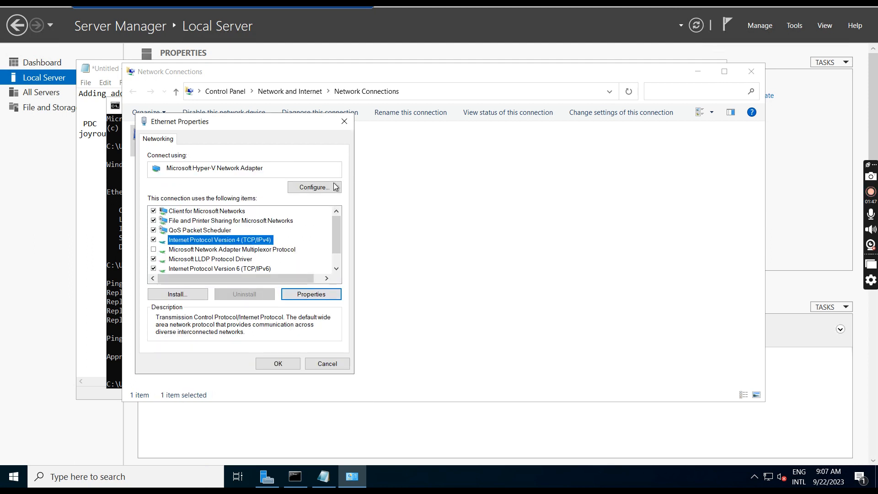
click(344, 122)
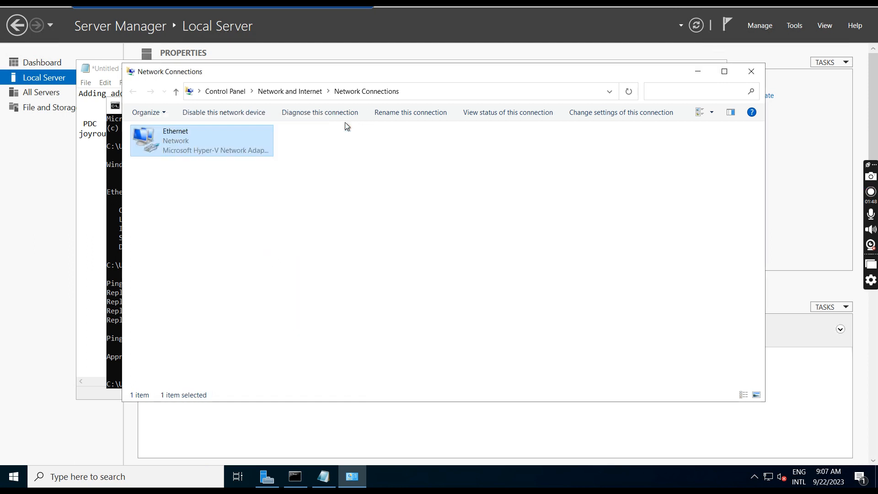
click(751, 72)
click(602, 102)
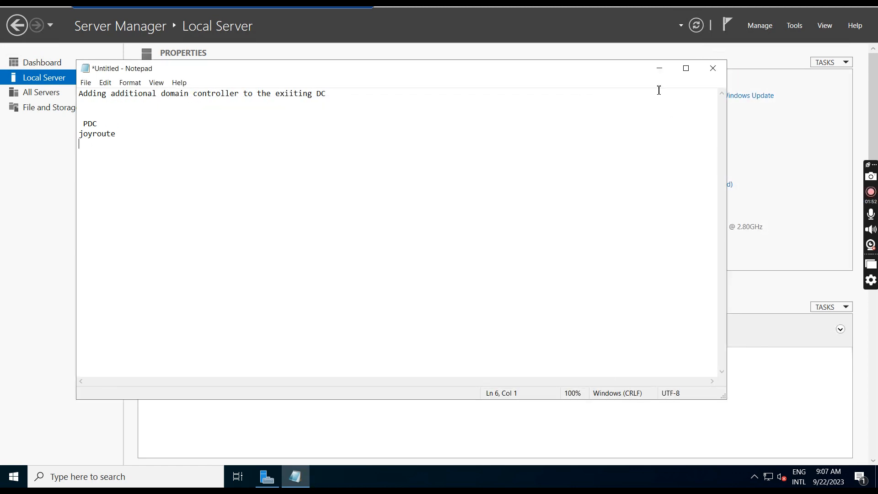
click(659, 71)
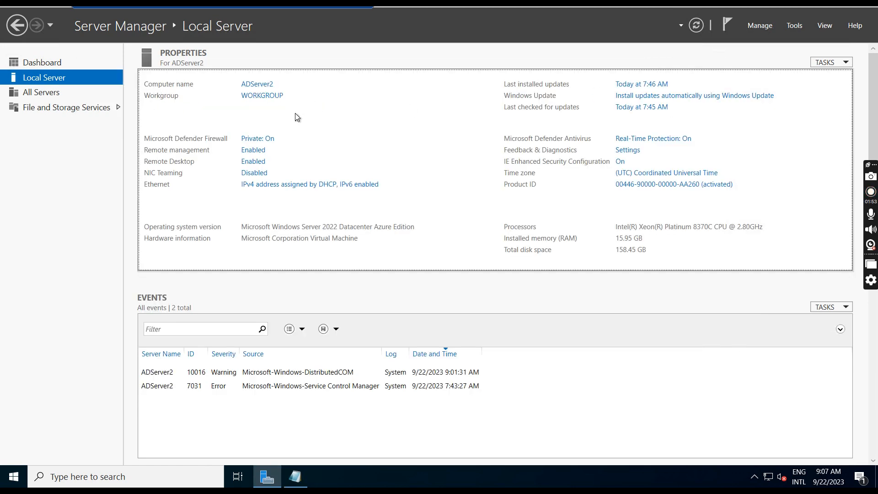
Step: Set the local server's time zone to (UTC+04:00) Abu Dhabi, Muscat
click(699, 173)
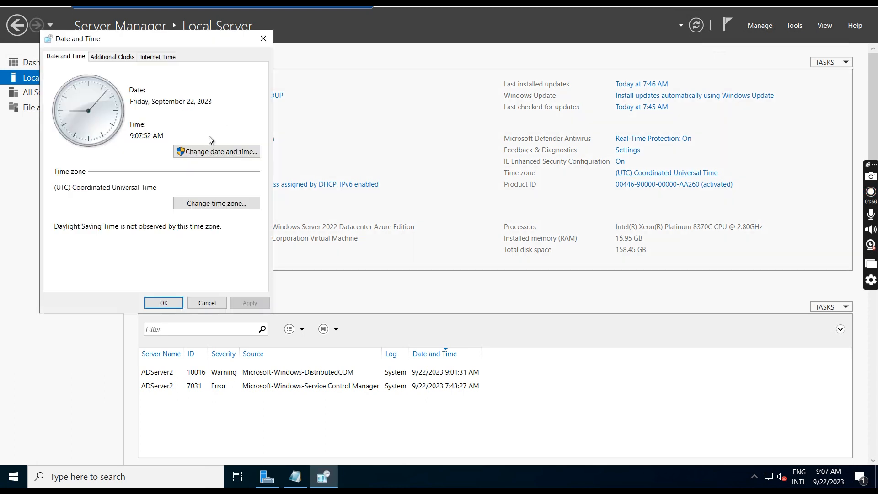
click(222, 151)
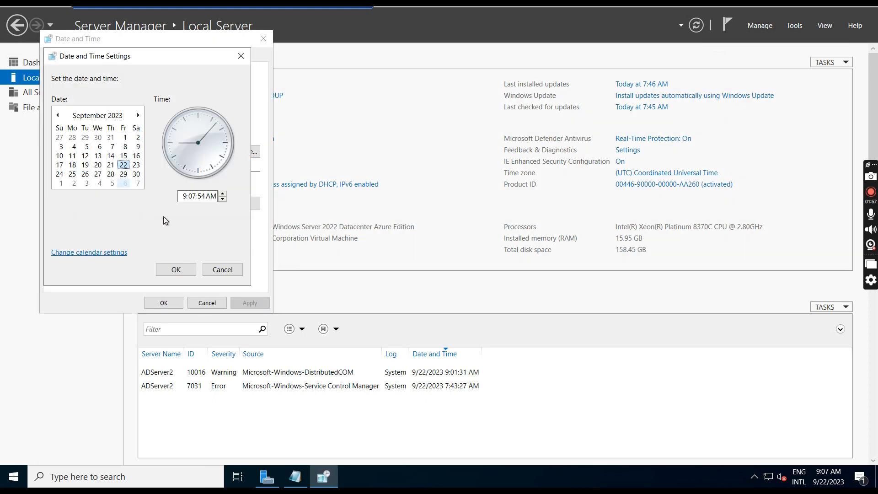
click(223, 269)
click(231, 204)
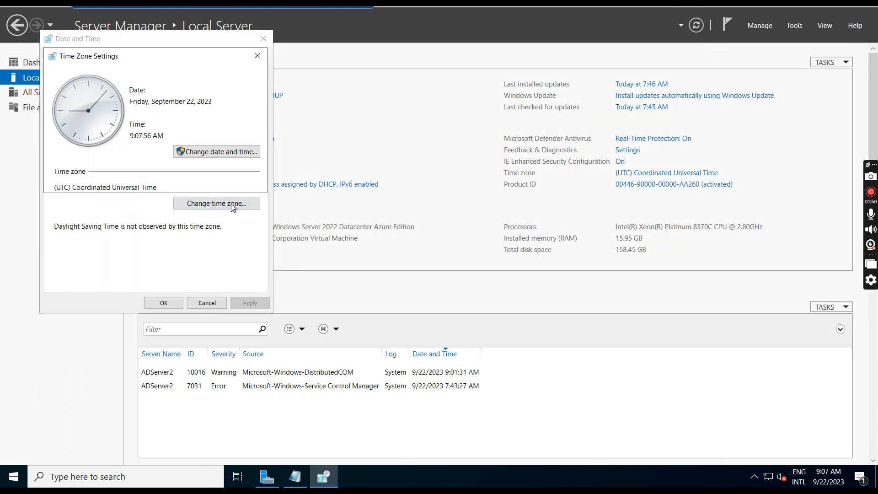
click(168, 109)
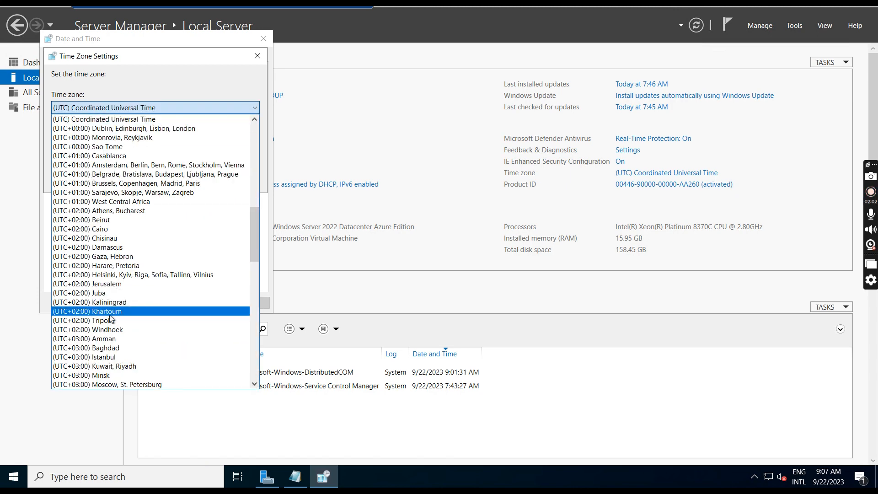
scroll(100, 316, down, 3)
scroll(98, 343, down, 1)
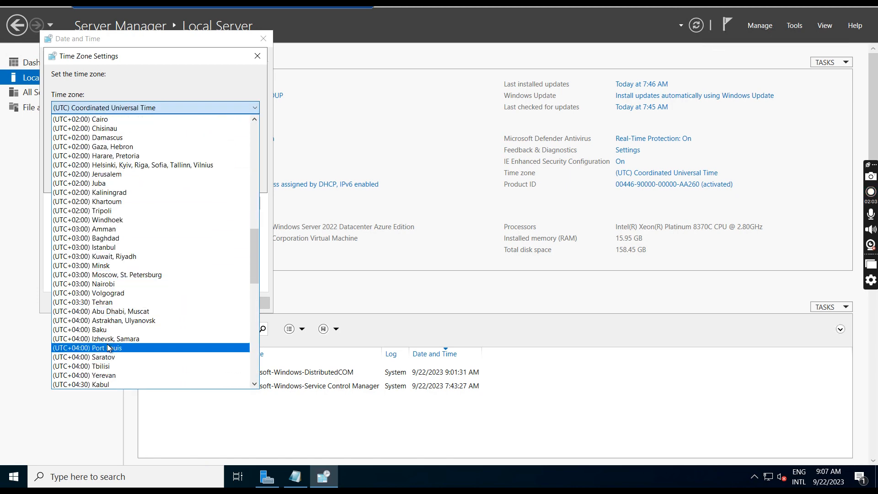
click(126, 313)
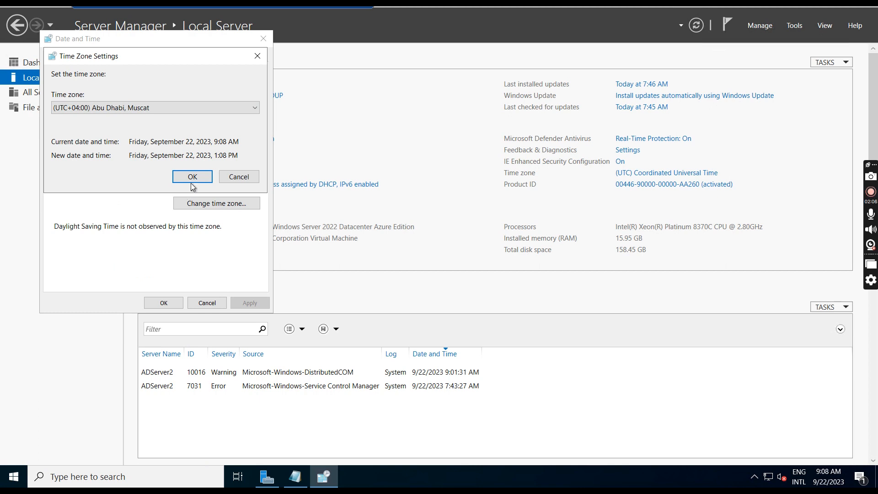
click(192, 180)
click(161, 304)
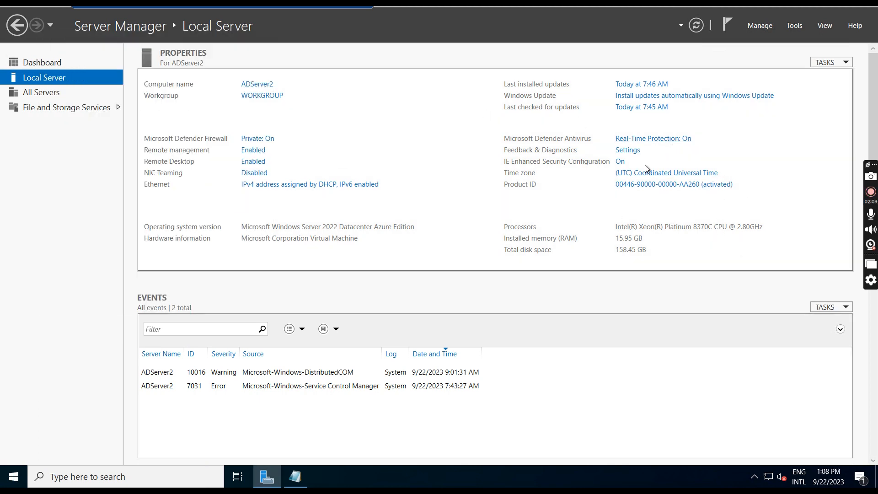
Step: Start the Add Roles and Features Wizard from the Dashboard with a role-based or feature-based installation on ADServer2
click(41, 63)
click(301, 135)
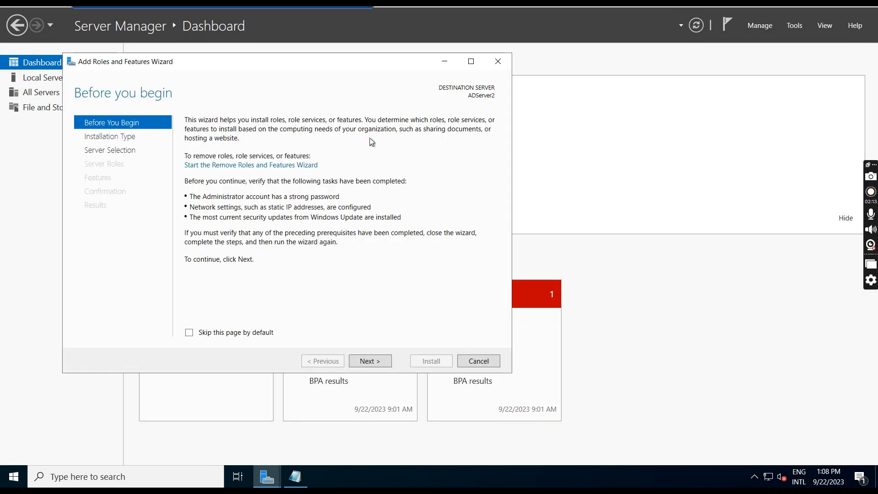
click(372, 361)
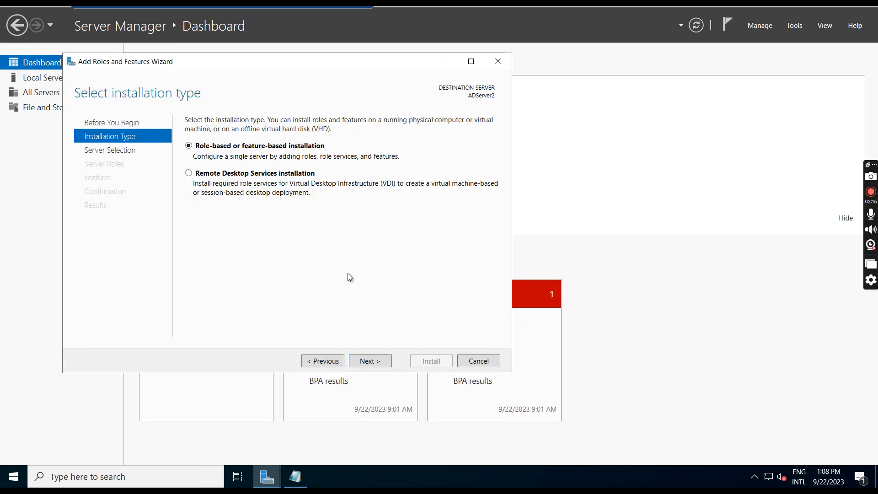
click(371, 361)
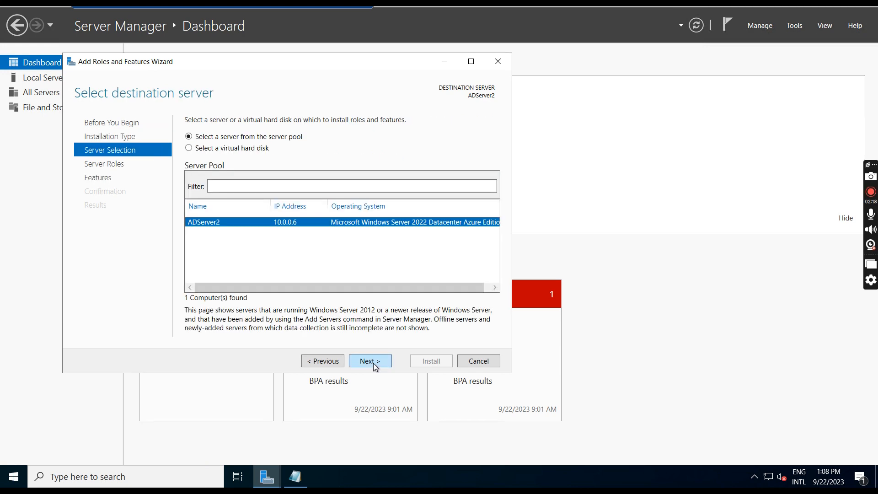
click(373, 363)
click(326, 361)
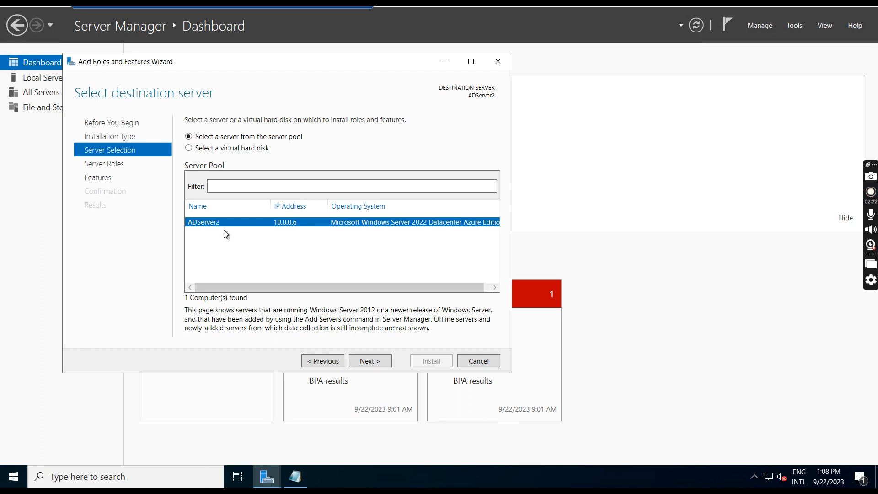
click(371, 362)
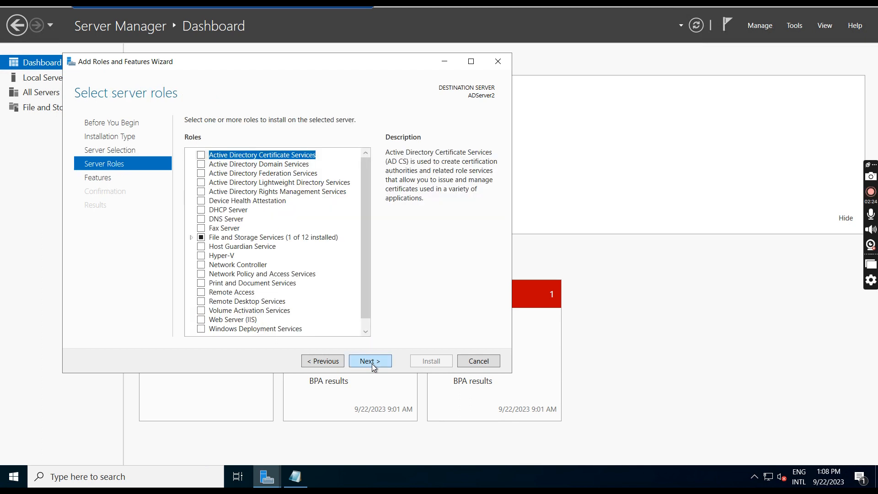
Step: Select the Active Directory Domain Services role and add its required features, including the management tools
click(276, 173)
click(284, 167)
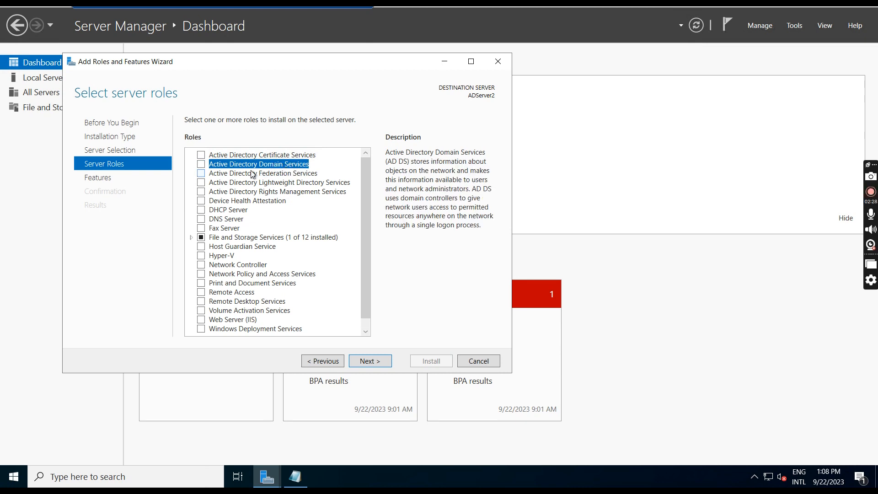
click(200, 164)
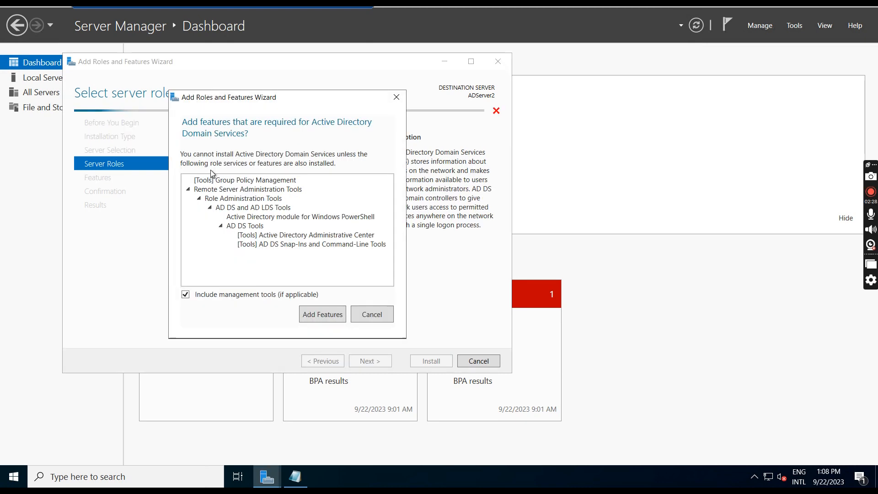
click(326, 313)
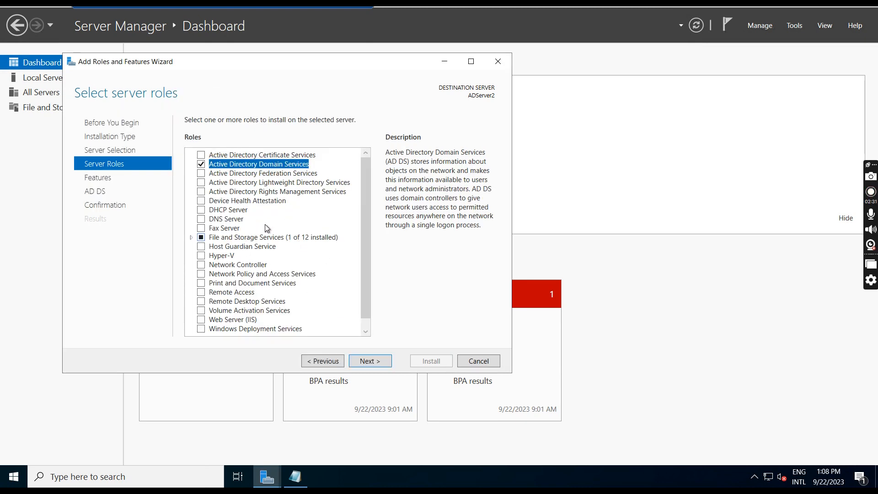
scroll(318, 246, down, 1)
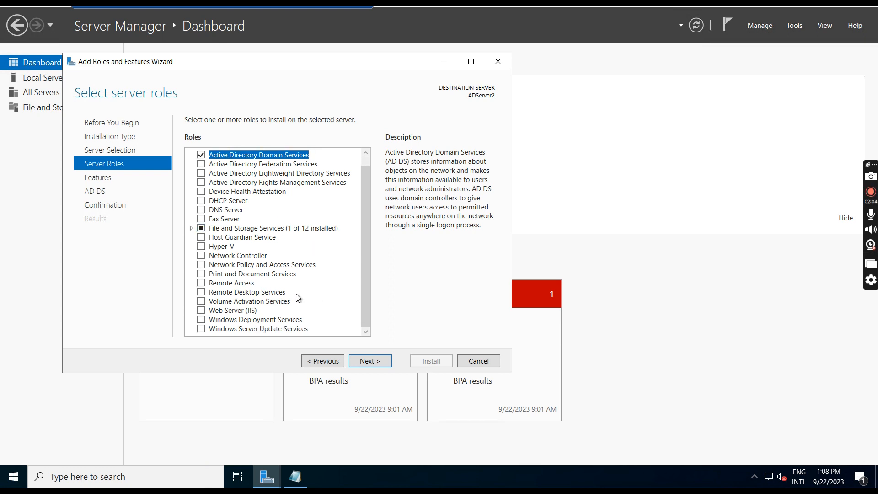
Step: Keep the preselected features and advance the wizard through AD DS to the installation confirmation
click(367, 362)
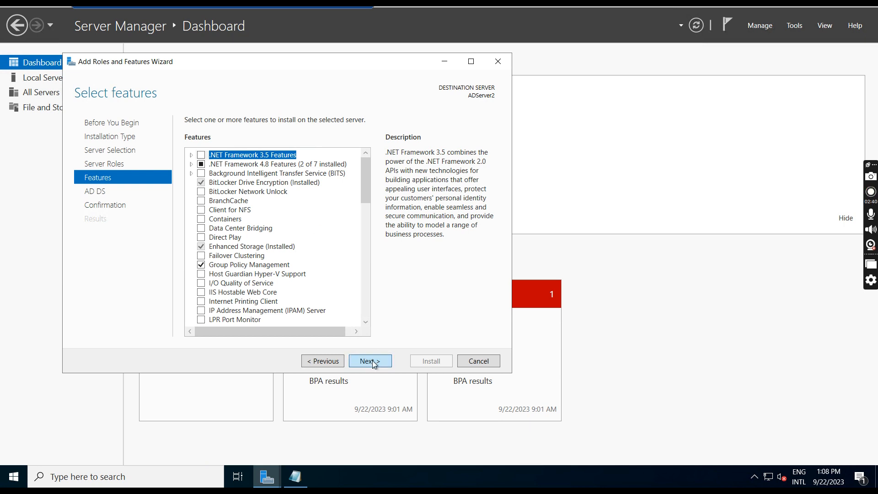
click(367, 360)
click(374, 361)
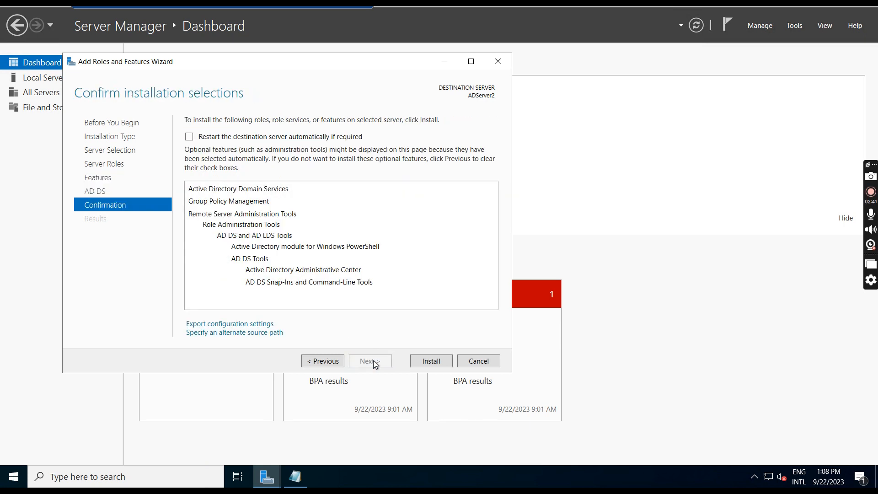
Step: Install the selected AD DS role and start promoting ADServer2 to a domain controller from the post-deployment notification
click(430, 361)
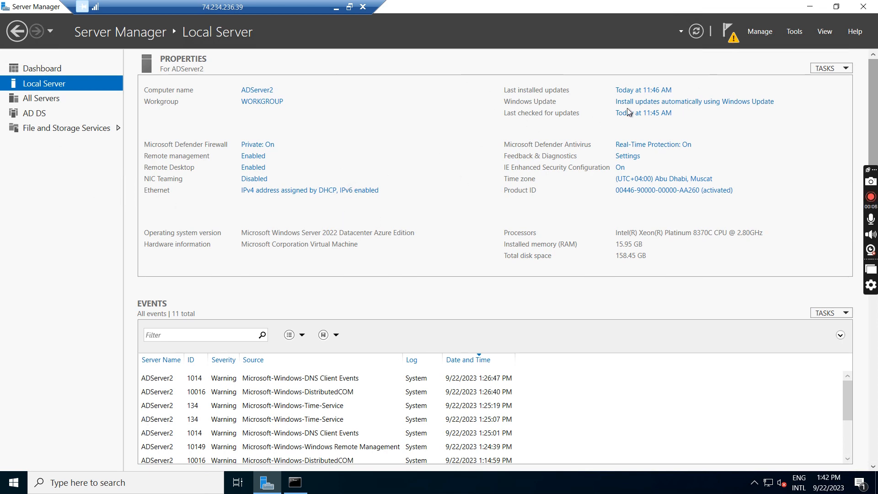
click(733, 40)
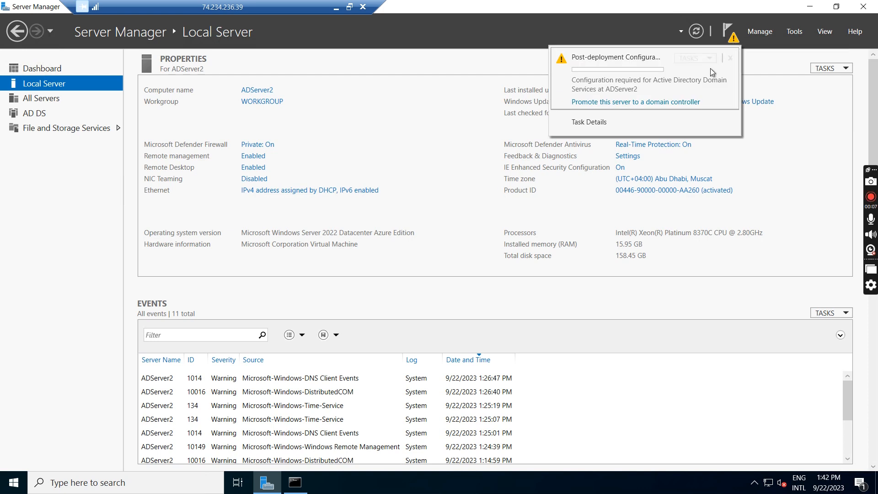
click(628, 103)
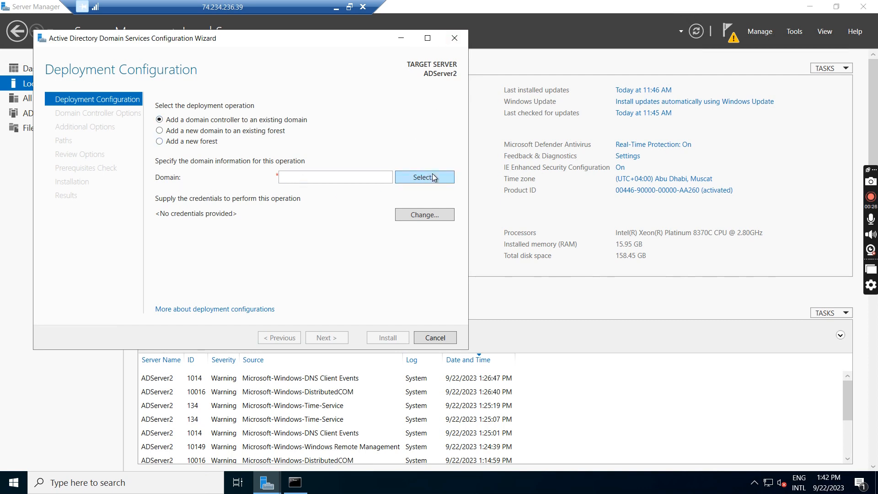
Step: Supply the joyroute.com domain account's user name and password as deployment credentials, keeping the option to add a domain controller to an existing domain
click(413, 215)
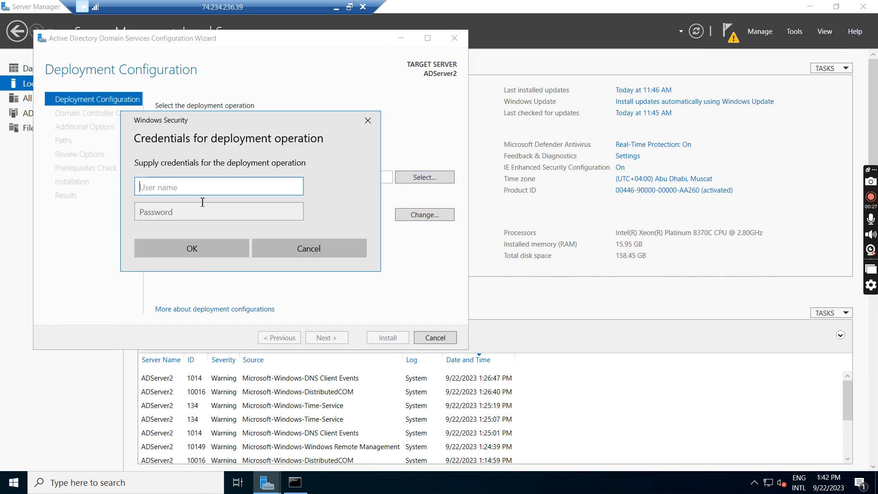
text(joy)
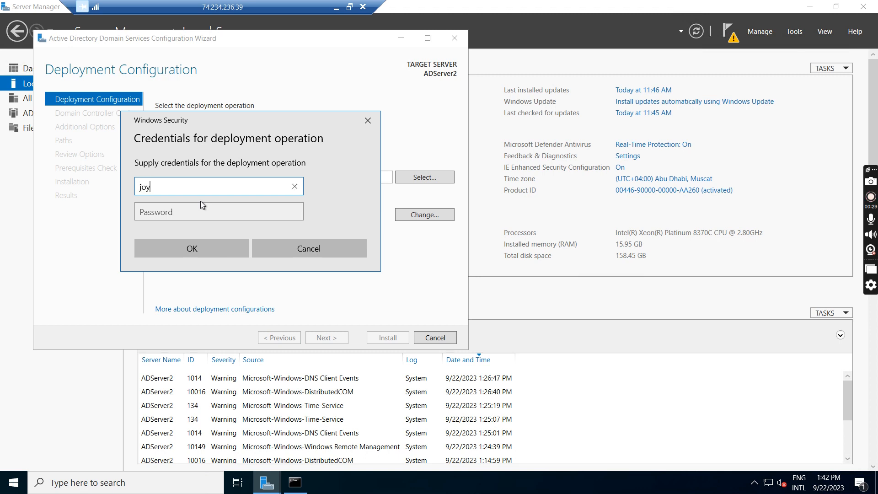
text(route.com\jojo)
key(Tab)
text(*****)
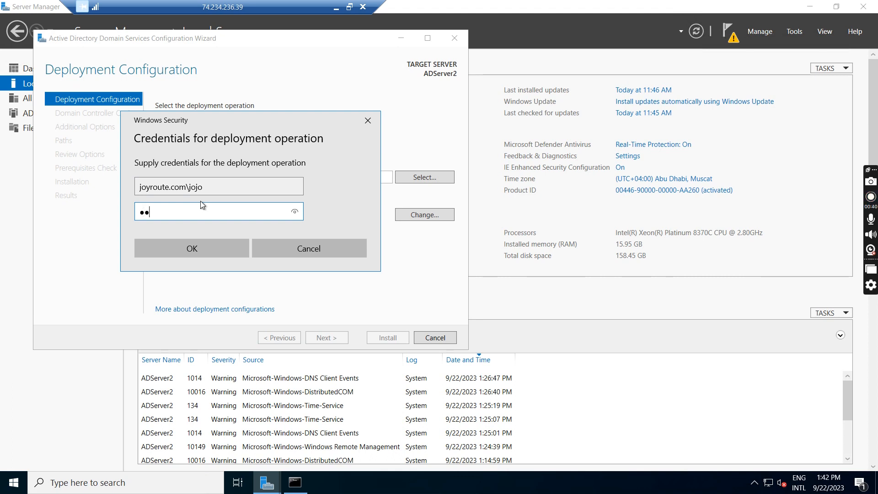
text(***)
click(226, 249)
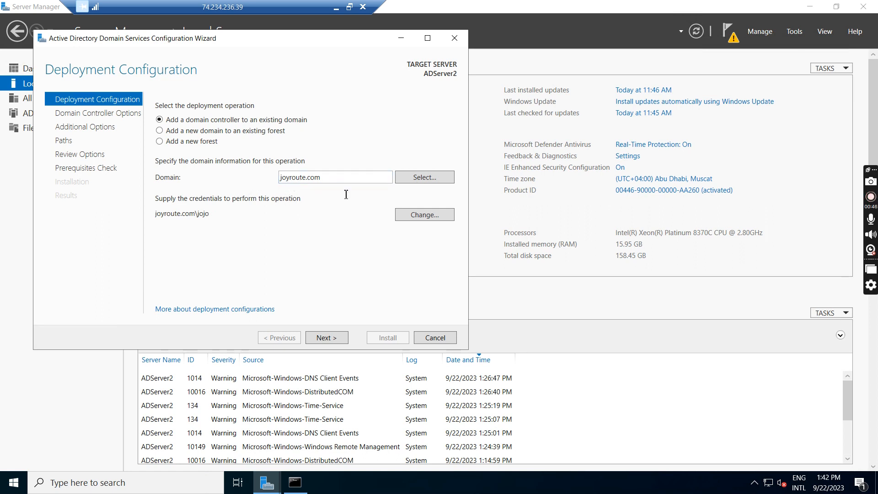
click(324, 338)
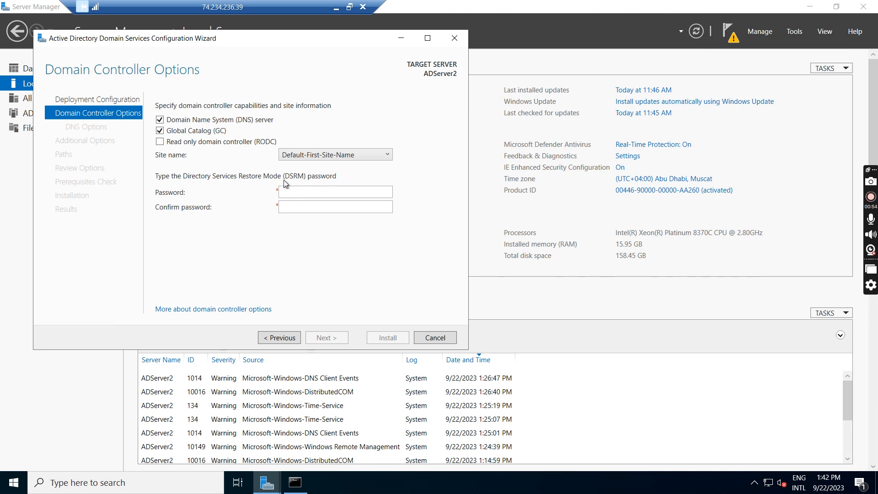
Step: Enter and confirm the Directory Services Restore Mode password, keeping the DNS server and Global Catalog options and Default-First-Site-Name
click(316, 194)
text(************)
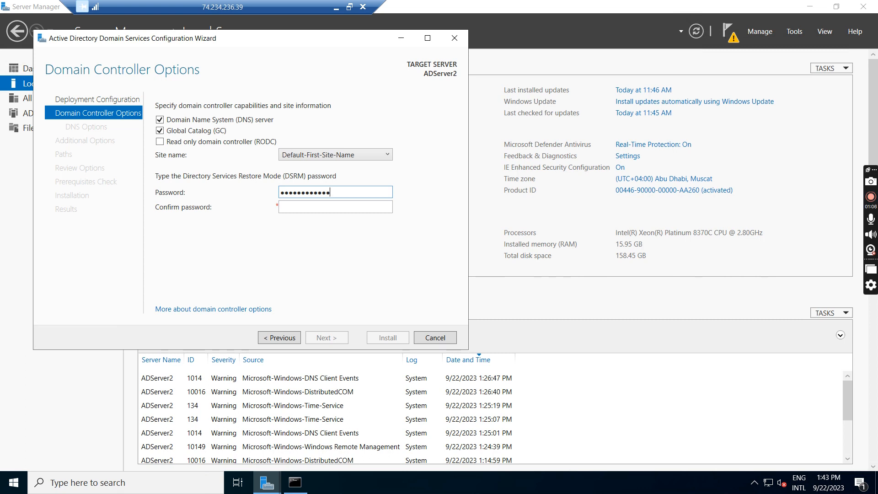
key(Tab)
text(************)
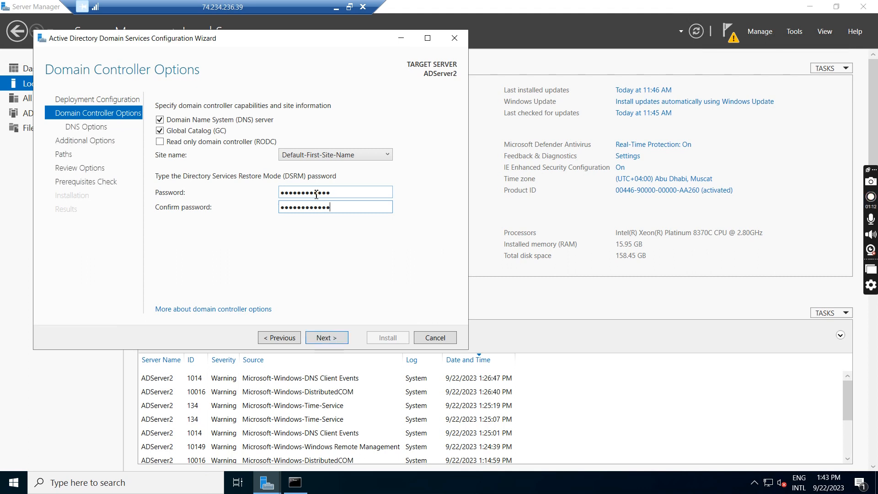
click(326, 338)
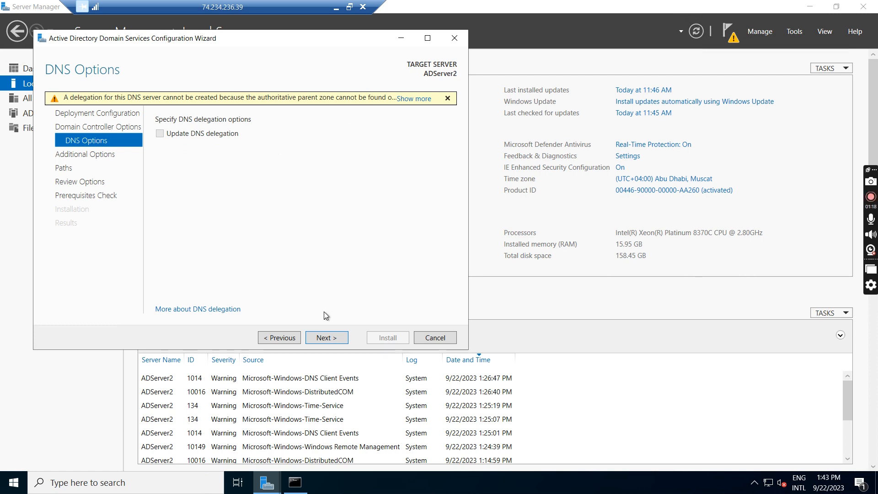
Step: Leave the DNS delegation options unchanged and set replication to come from ADSERVER.joyroute.com
click(329, 336)
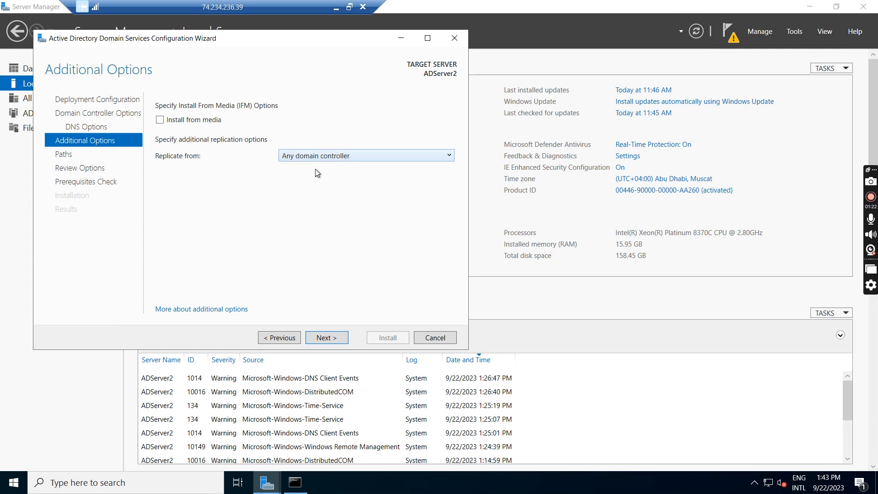
click(310, 156)
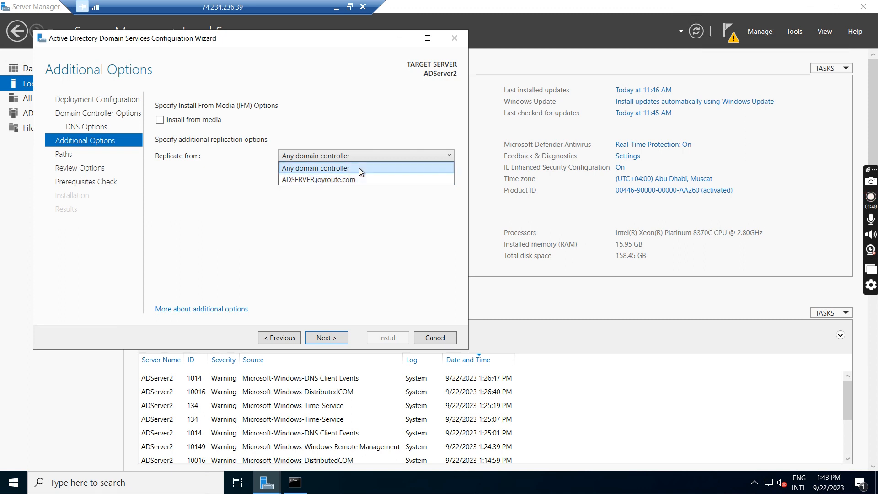
click(358, 179)
click(334, 337)
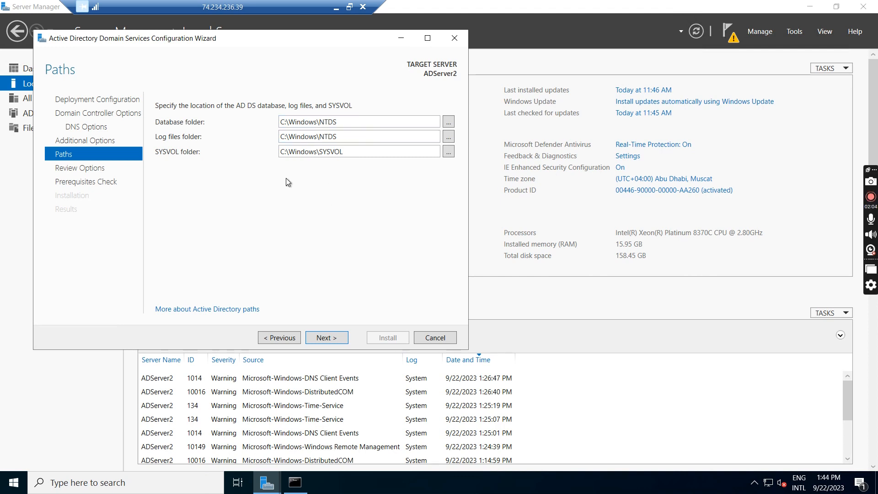
Step: Keep the default NTDS and SYSVOL folder paths, accept the reviewed options and start the domain controller installation
click(321, 338)
click(322, 338)
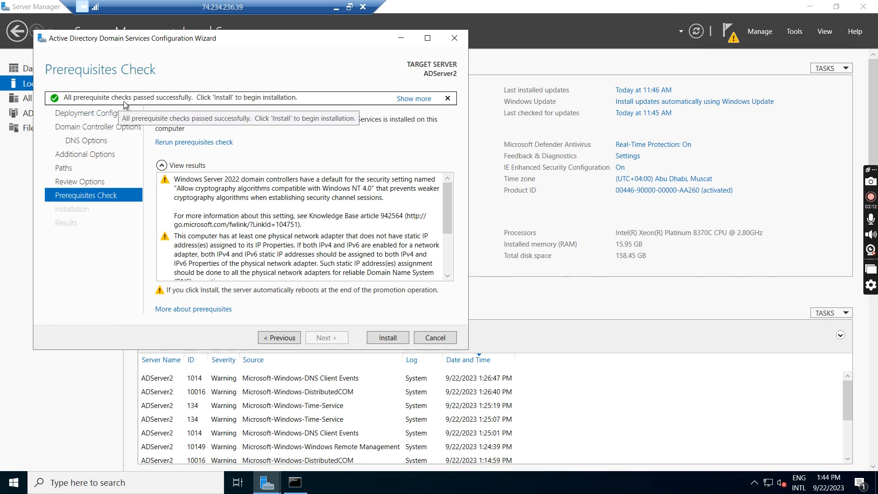
click(384, 336)
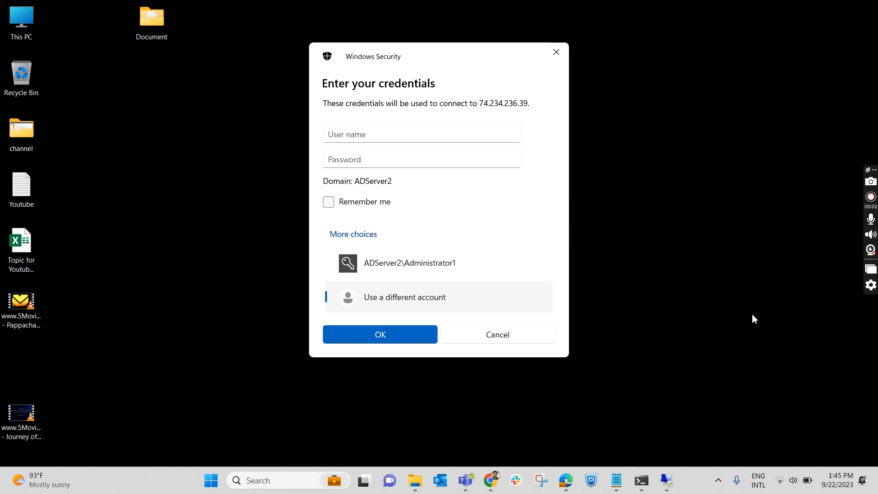
Step: Reconnect to ADServer2 at 74.234.236.39 over Remote Desktop, entering the joyroute domain account's user name and password
click(396, 133)
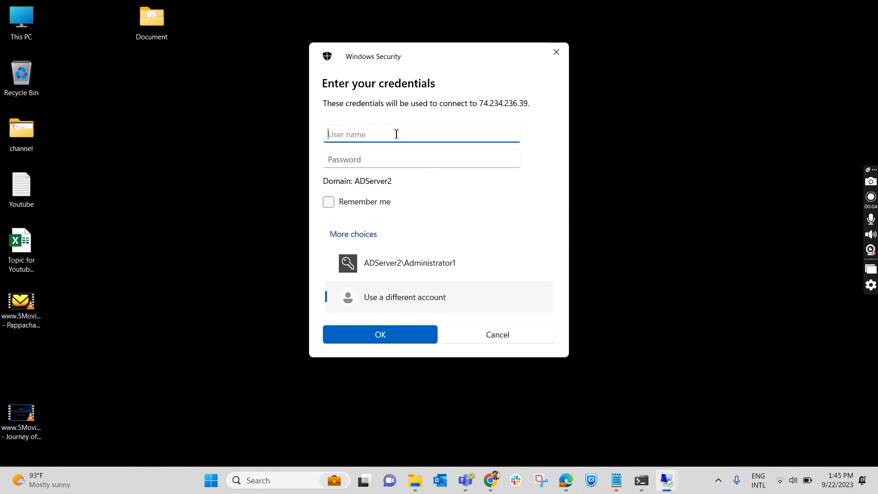
text(joyroute\jojo)
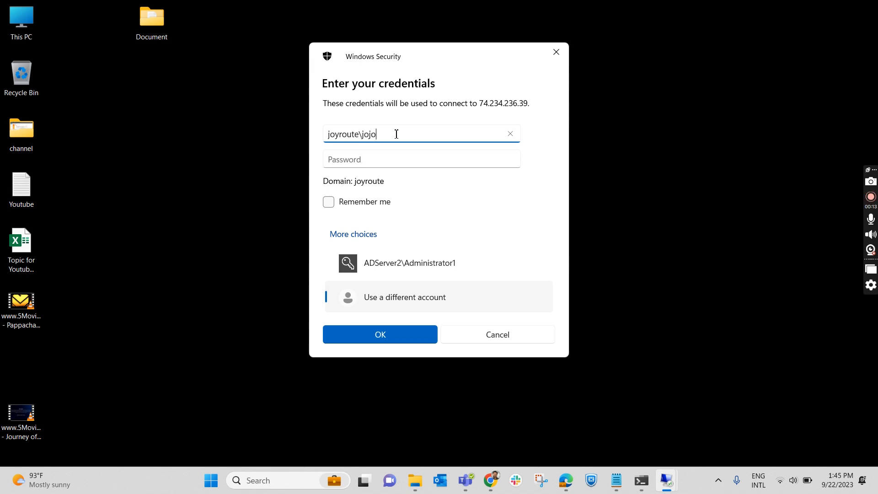
key(Tab)
text(•••••••••)
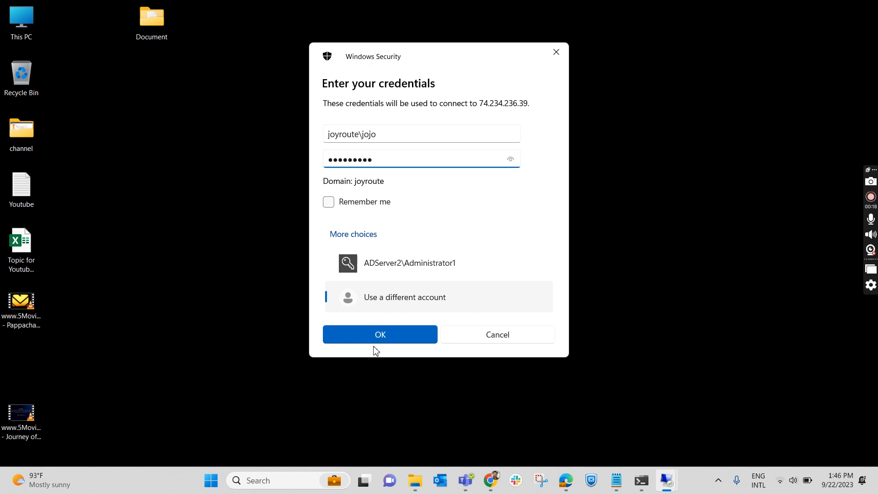
click(380, 335)
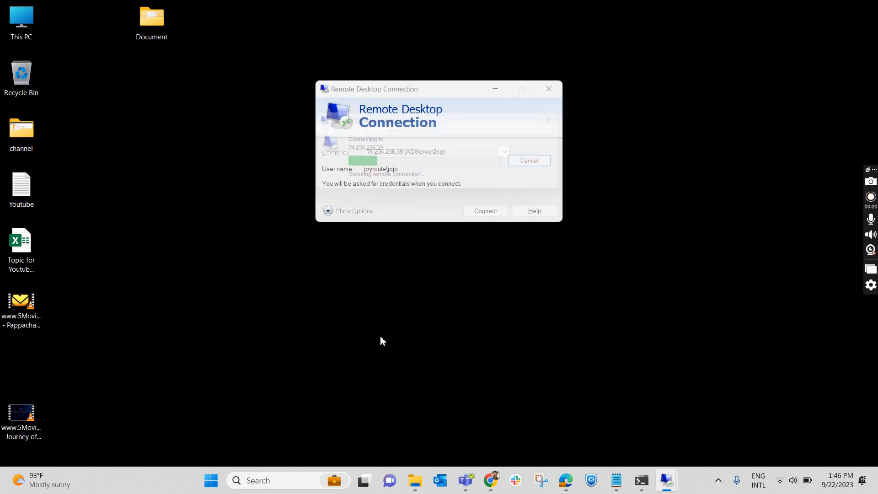
click(427, 229)
click(479, 250)
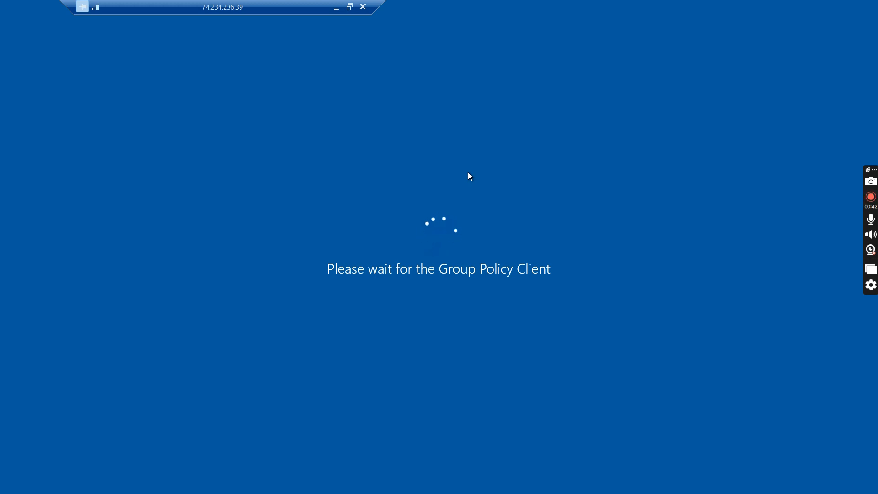
Step: Minimize the ADServer2 session and switch to the Remote Desktop session of ADSERVER at 51.138.76.181
click(337, 7)
key(super+r)
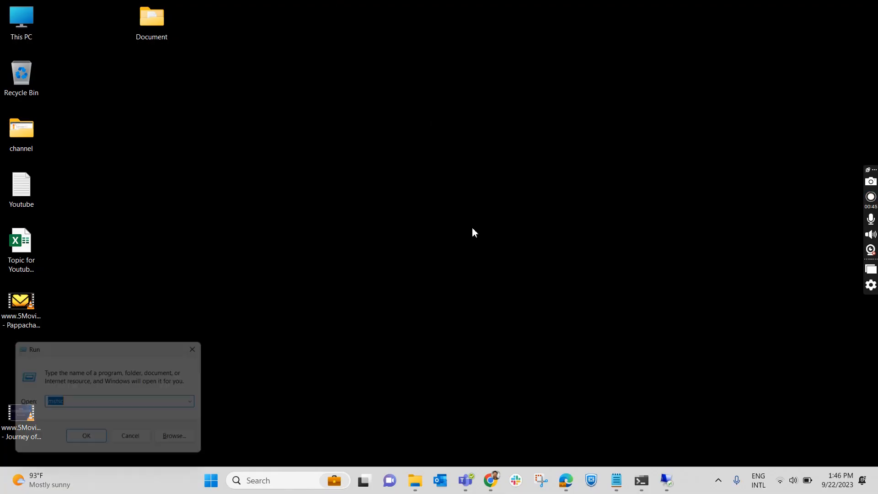
key(Return)
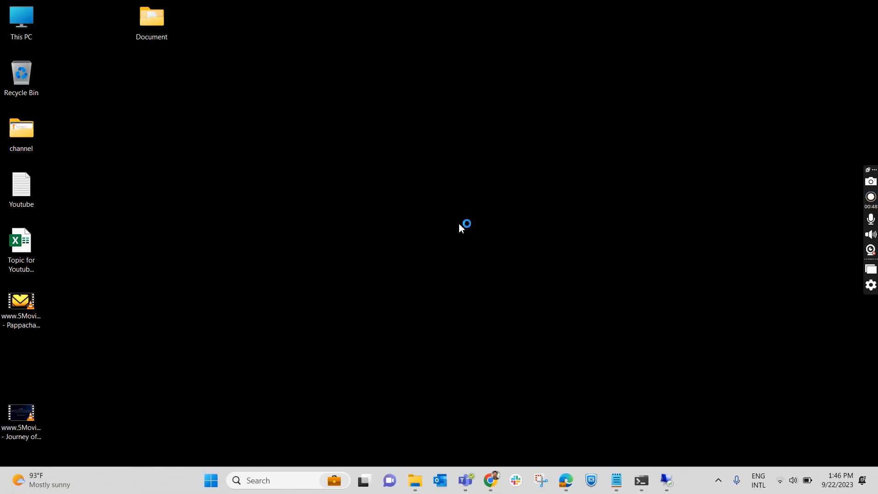
mouse_move(680, 491)
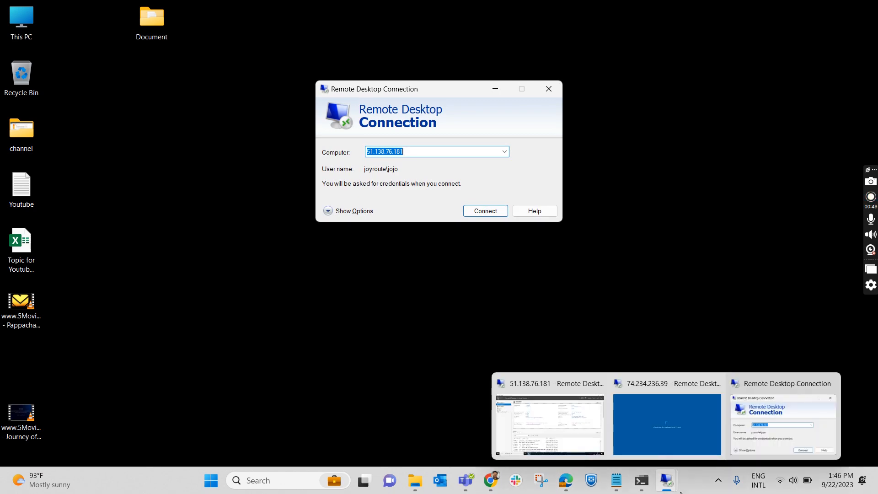
click(668, 428)
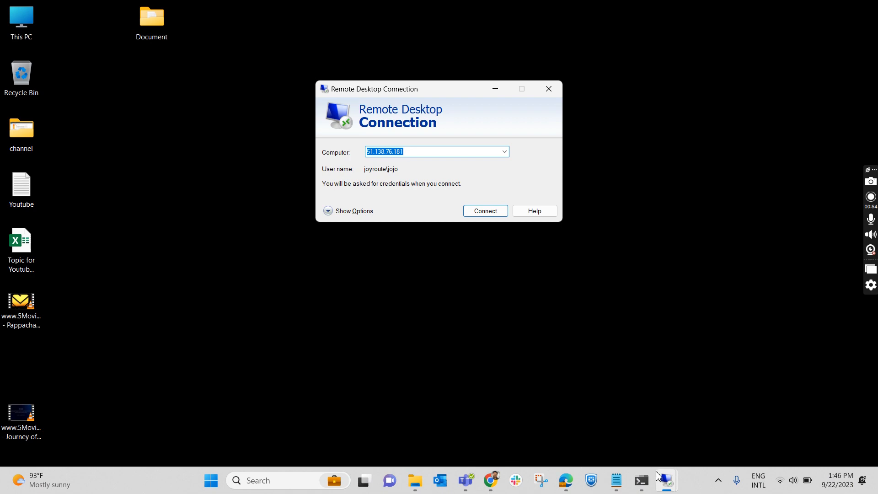
mouse_move(665, 478)
click(546, 410)
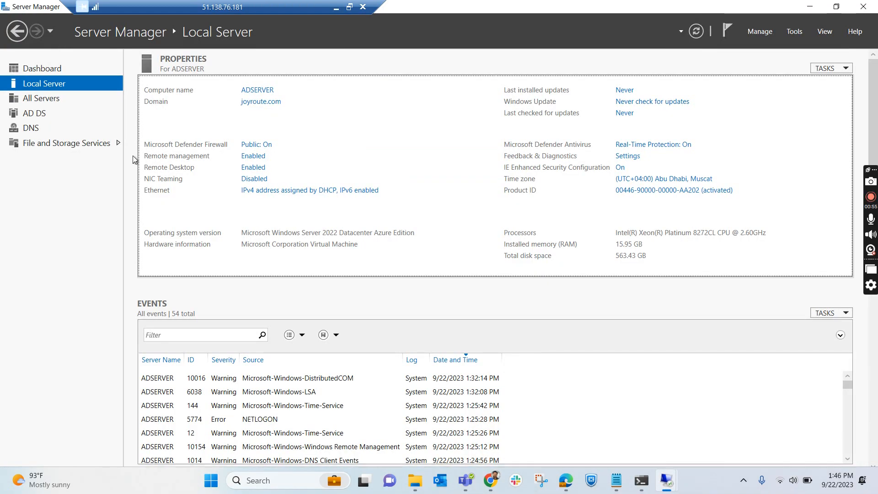
Step: Open Active Directory Users and Computers on ADSERVER and check the Domain Controllers container for ADServer2
click(792, 33)
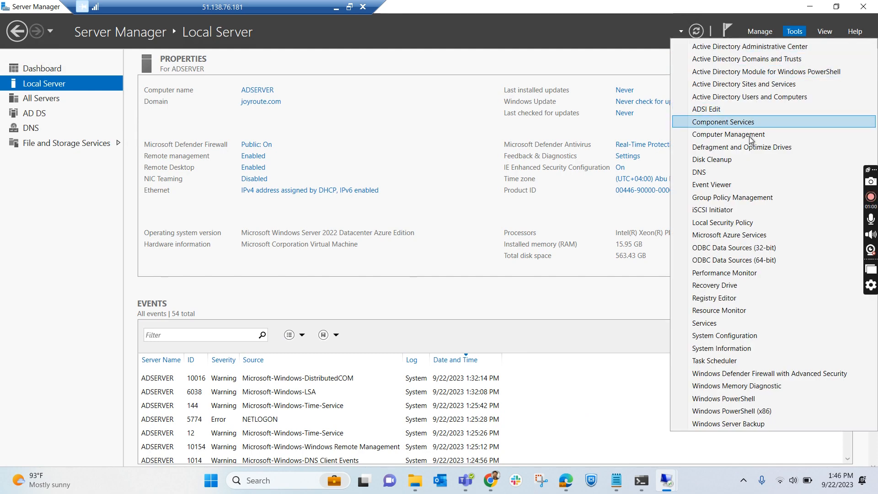
click(778, 85)
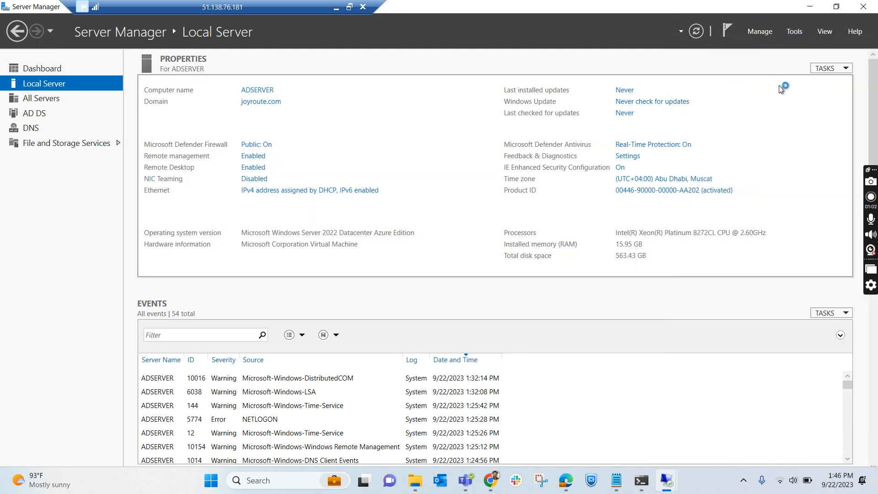
click(793, 32)
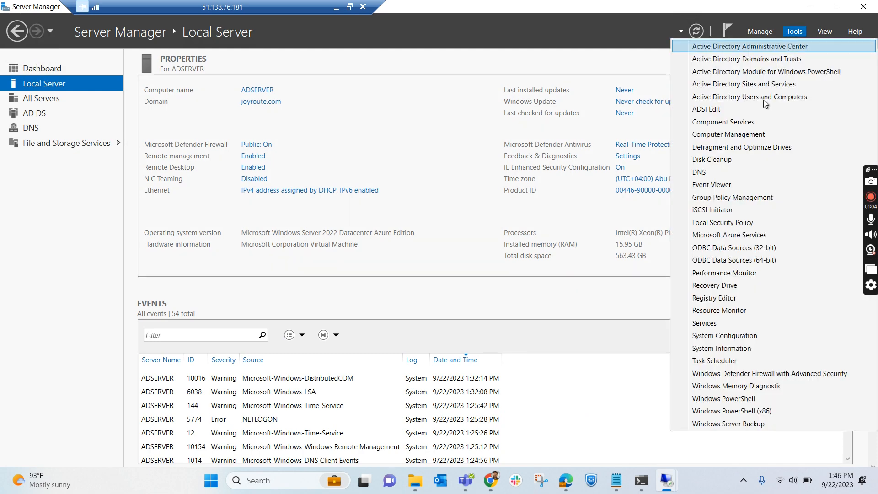
click(772, 98)
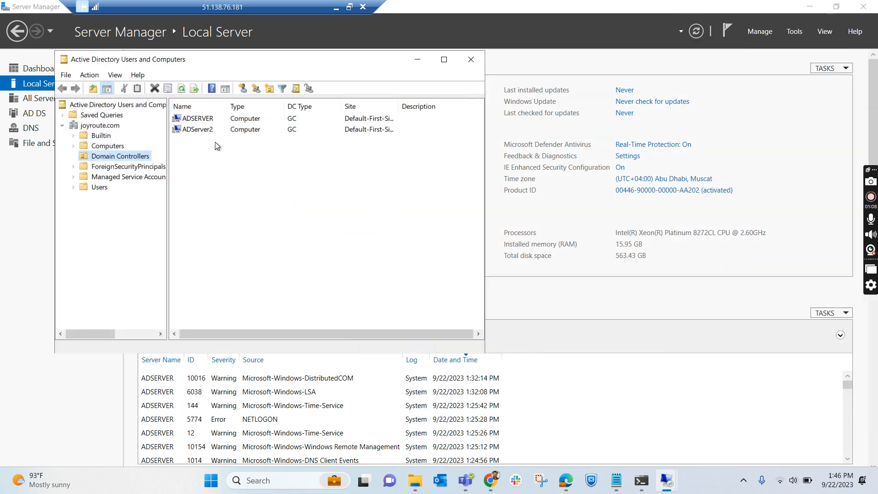
drag(226, 106, 261, 108)
click(208, 131)
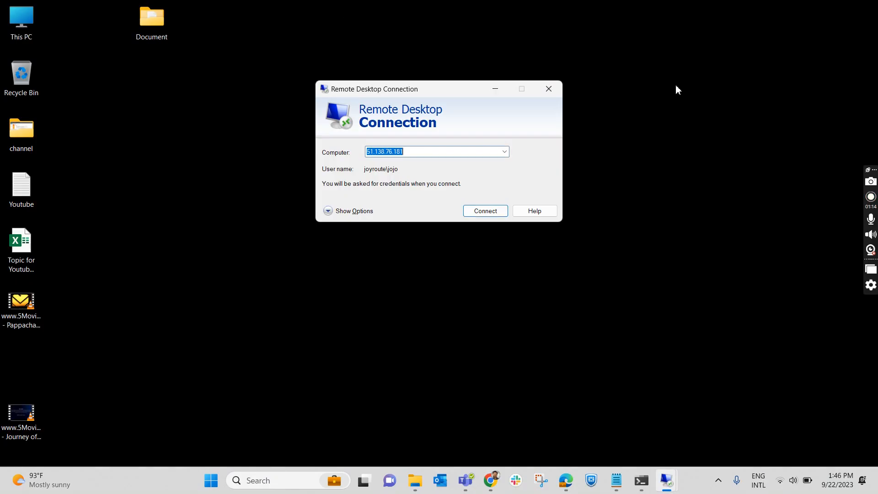
Step: Check the restart progress of ADServer2 in its session at 74.234.236.39, and return to the ADSERVER session at 51.138.76.181
click(336, 6)
mouse_move(670, 476)
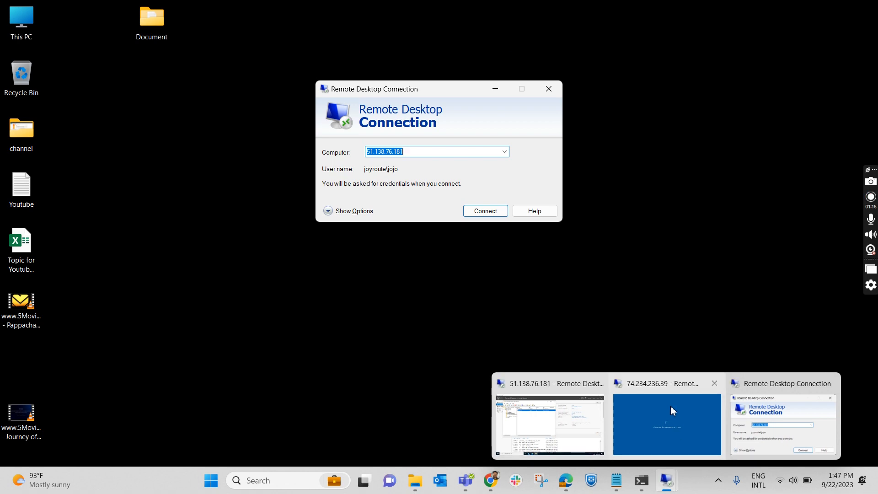
click(670, 406)
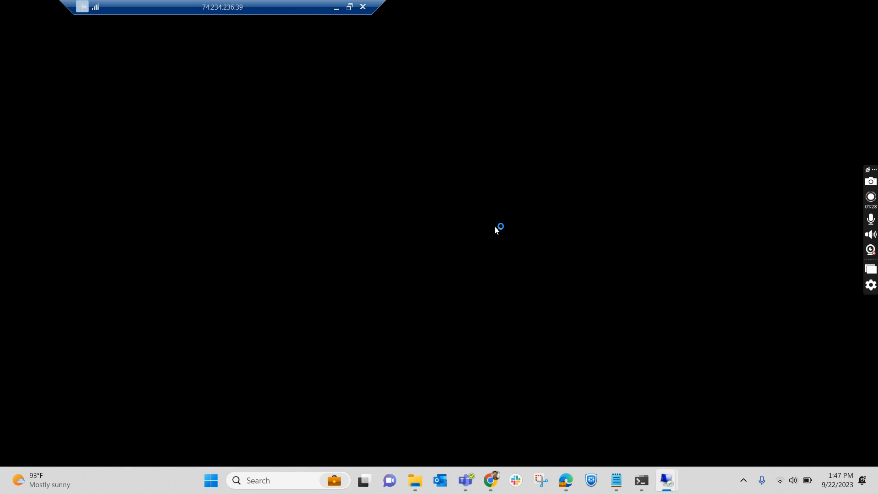
click(335, 8)
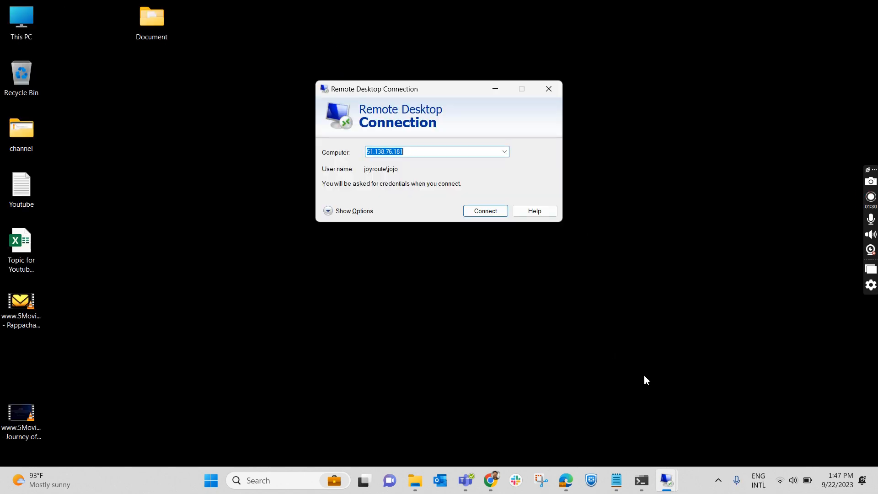
mouse_move(661, 477)
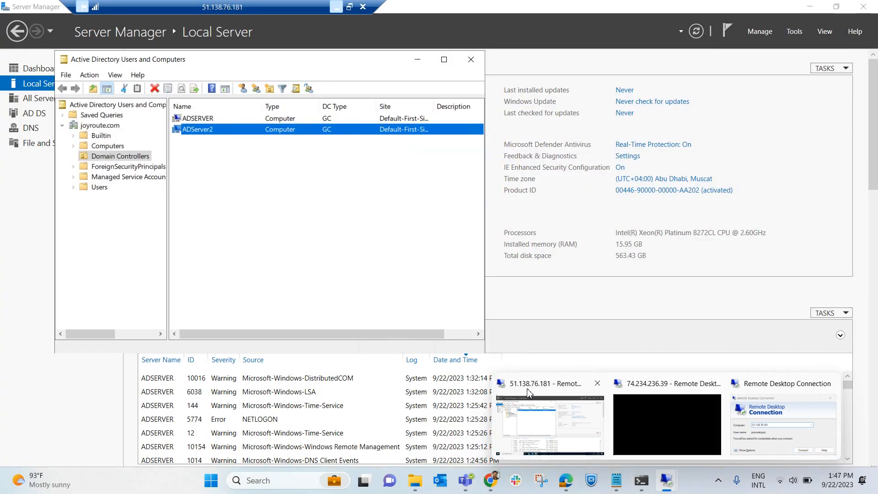
click(549, 423)
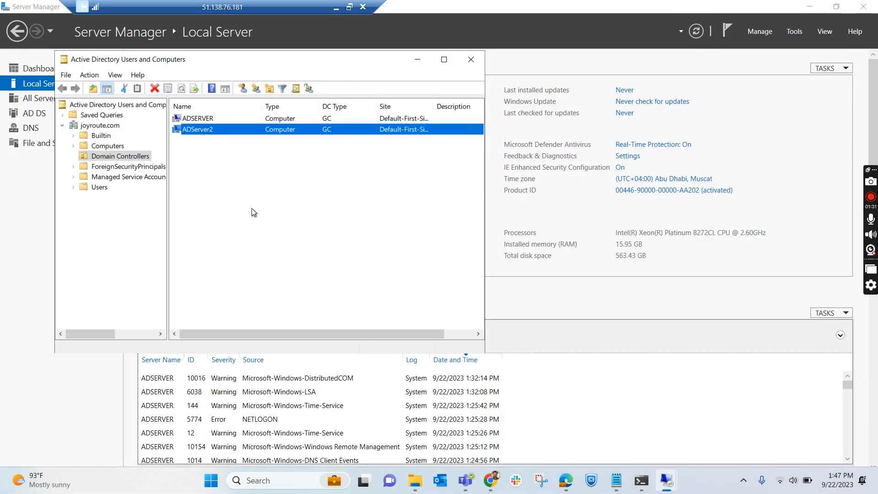
Step: Switch to the ADServer2 session at 74.234.236.39 and dismiss the Windows Admin Center and Azure Arc notice
click(336, 7)
mouse_move(666, 484)
click(700, 416)
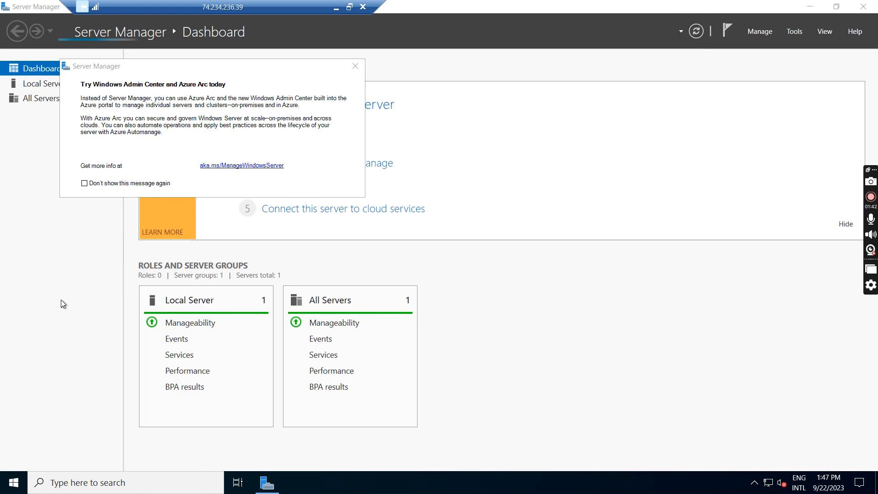
click(353, 66)
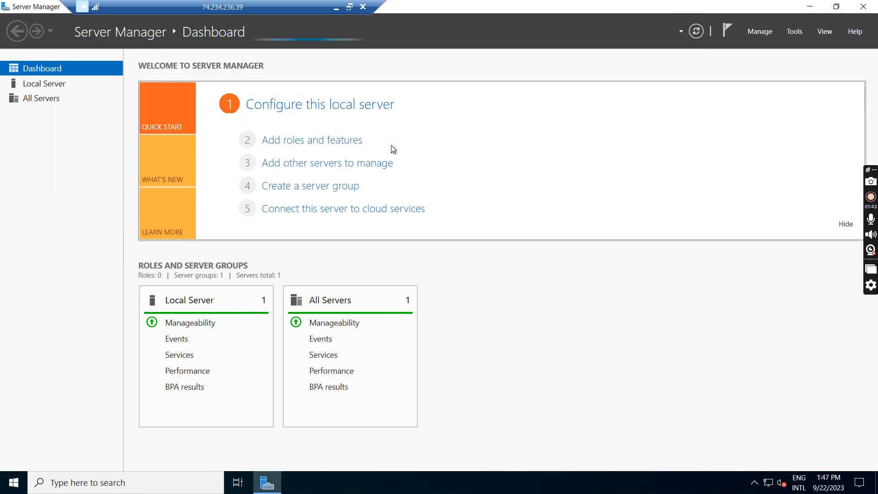
Step: Open Active Directory Users and Computers on ADServer2 and maximize its window
click(789, 39)
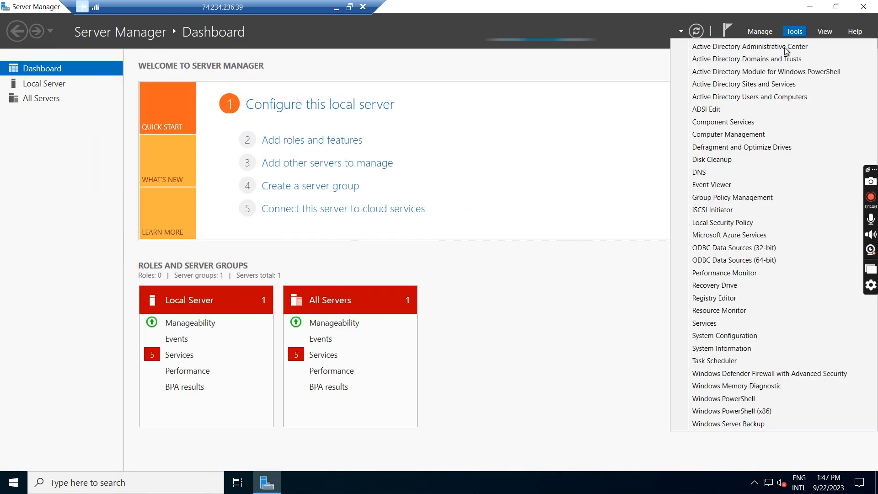
click(762, 97)
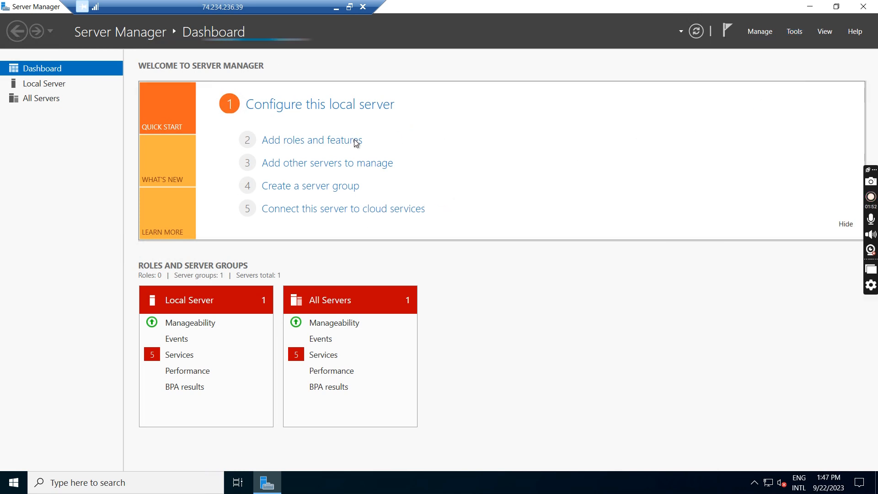
click(793, 32)
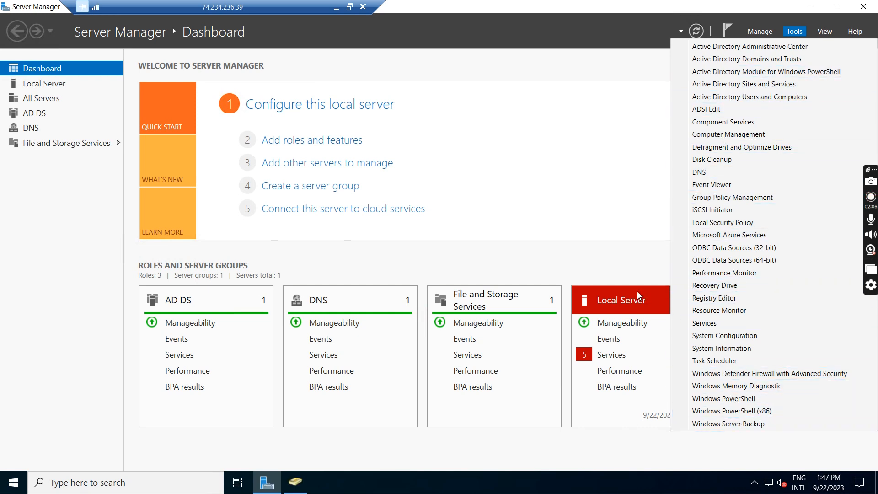
click(295, 482)
click(296, 483)
click(299, 478)
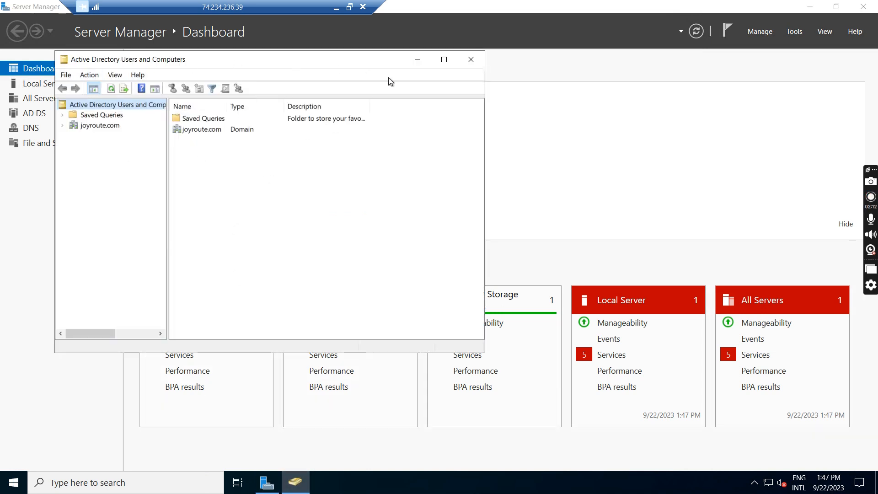
click(443, 60)
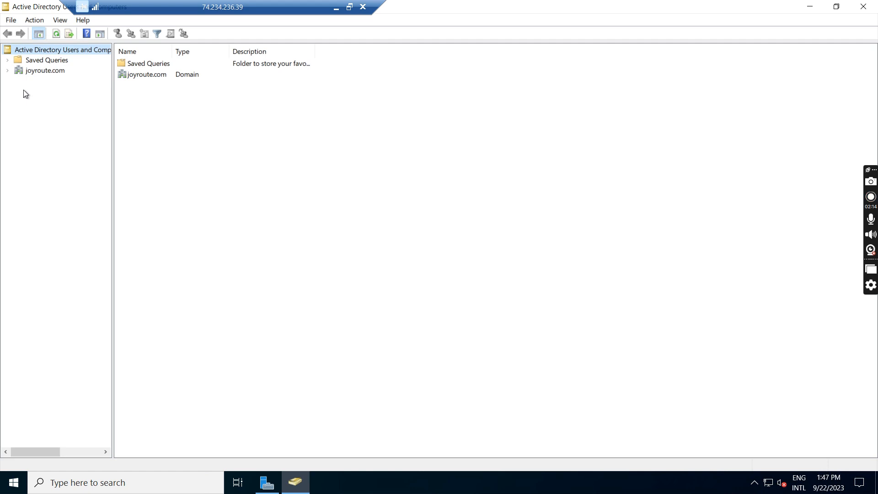
Step: Expand joyroute.com and examine its Domain Controllers and Users containers for the replicated servers and accounts
click(10, 73)
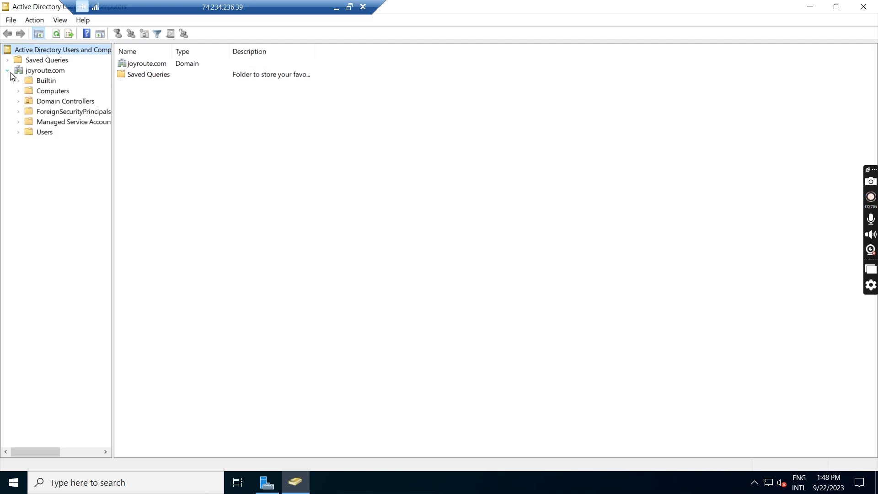
click(68, 101)
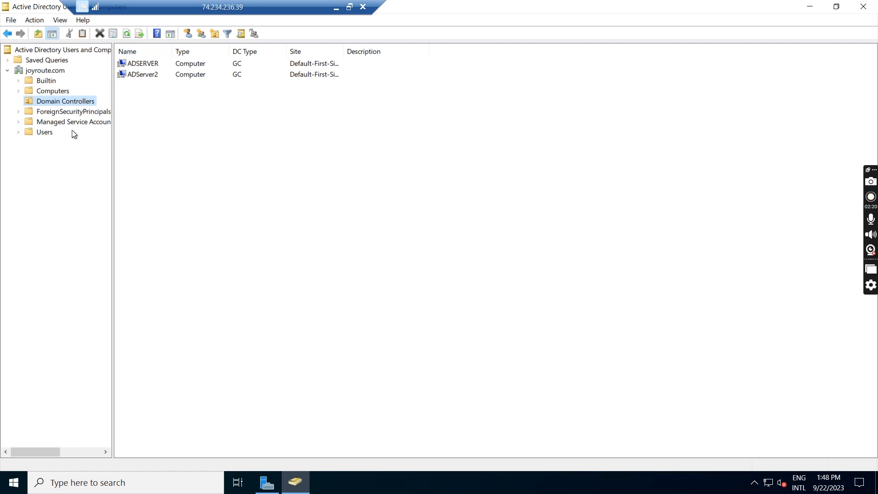
click(44, 134)
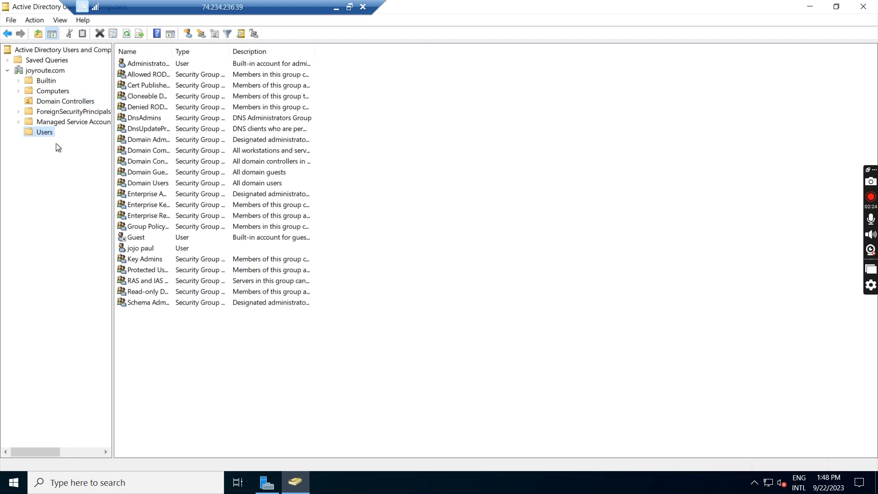
click(138, 250)
click(278, 365)
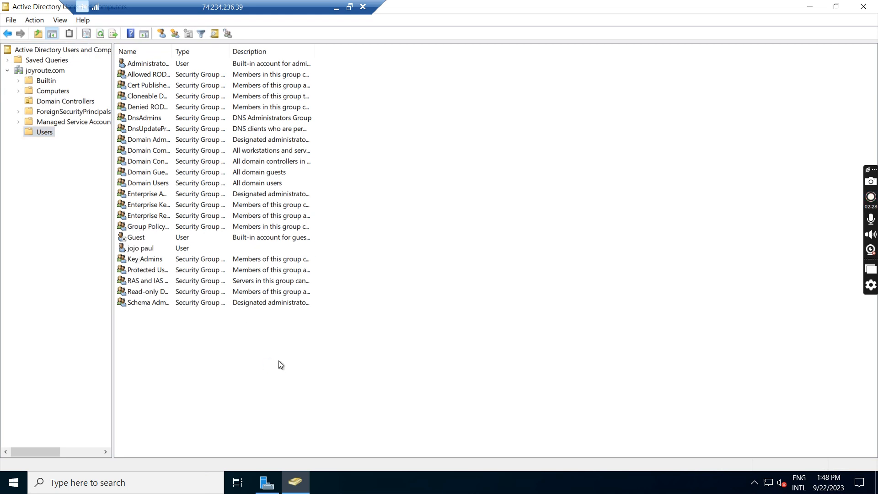
Step: Browse the network shares at \\10.0.0.5 from ADServer2 using the Run dialog
key(super+r)
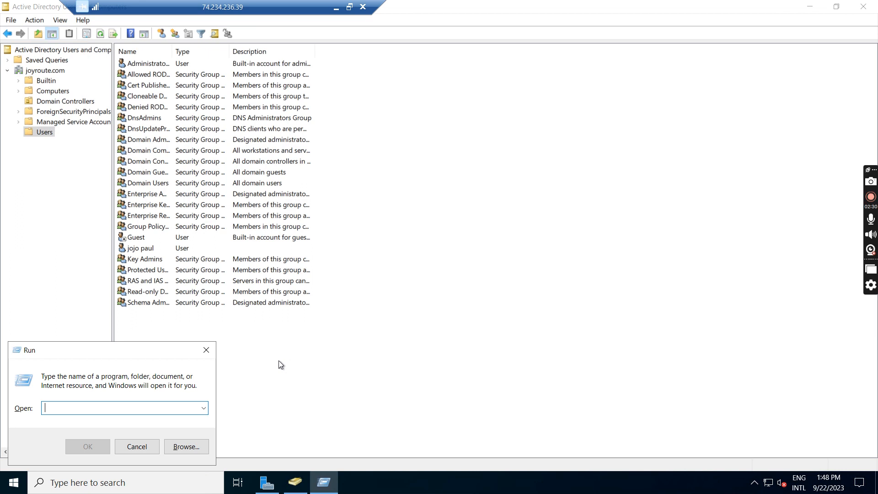
text(\\10)
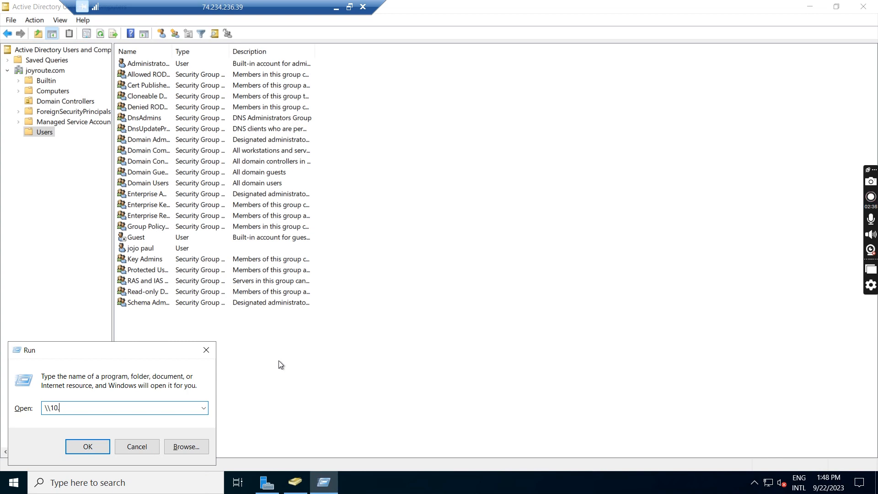
text(.0.0.5)
key(Return)
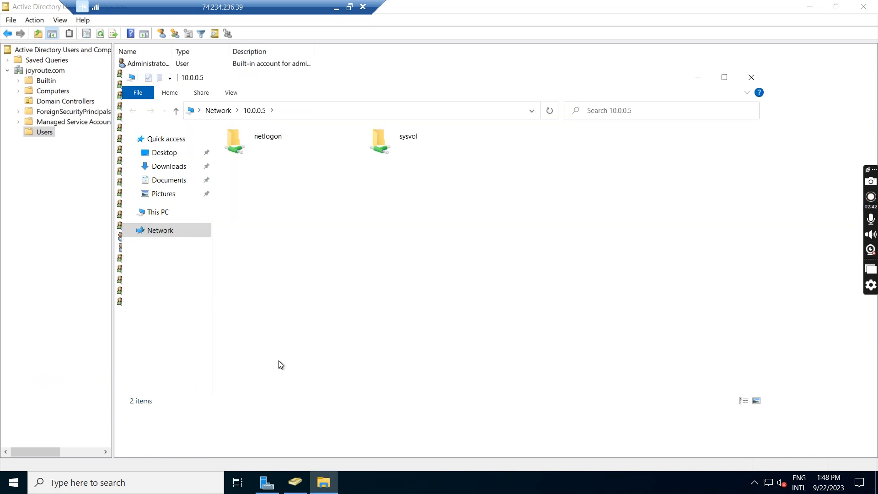
Step: Try to open the sysvol share on 10.0.0.5, dismiss the credentials request and close the folder window
click(250, 140)
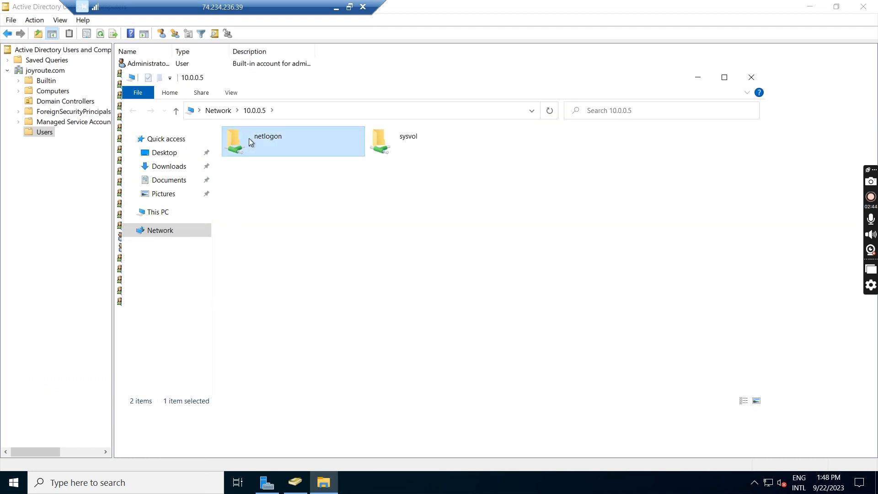
click(394, 145)
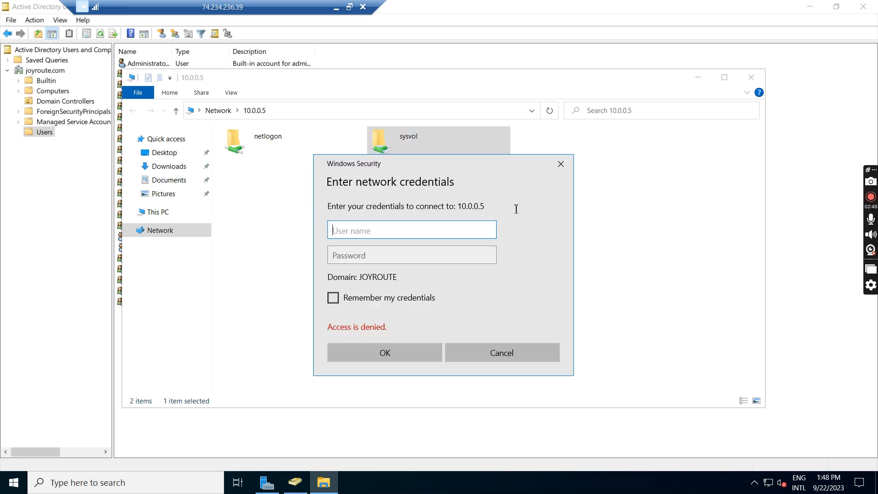
click(561, 165)
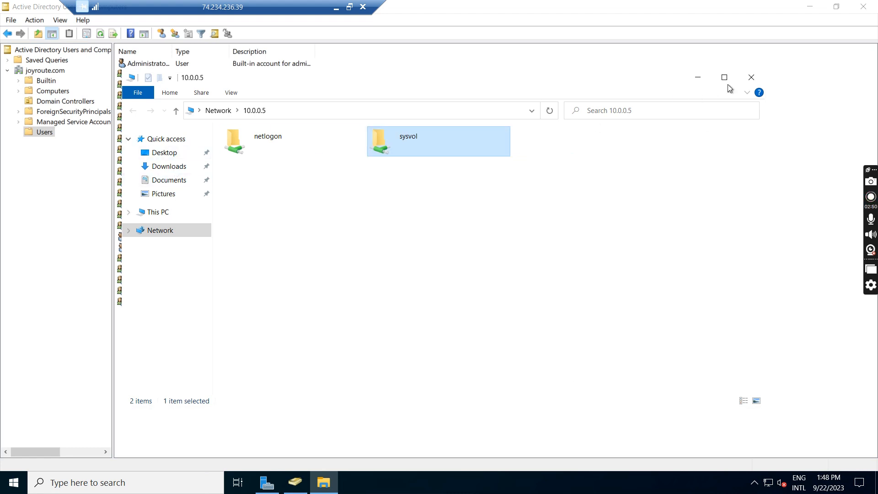
click(750, 78)
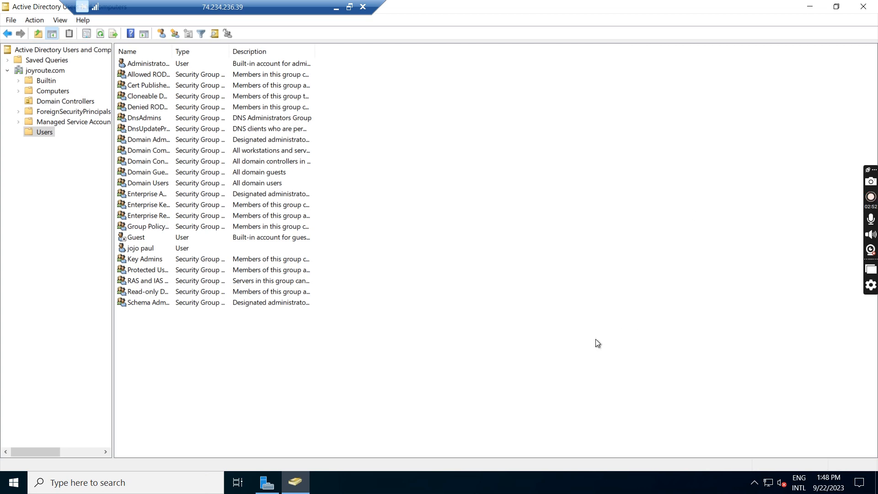